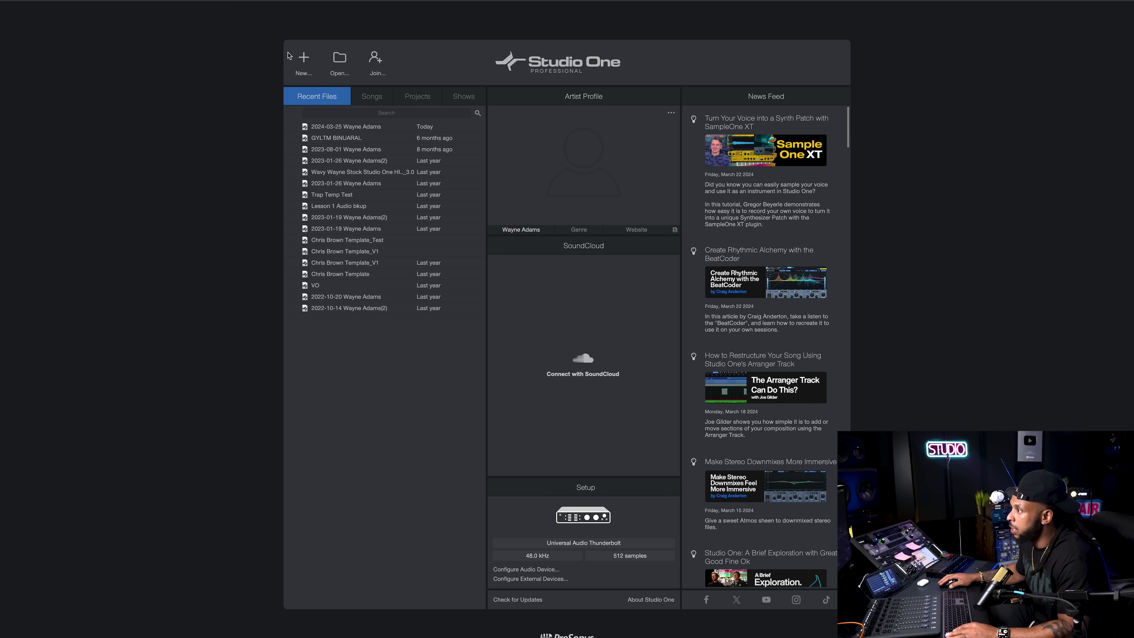
Create a new Dolby Atmos song named GLS_DOLBY from the Mix in Surround template, with Stereo monitoring format
left_click(305, 59)
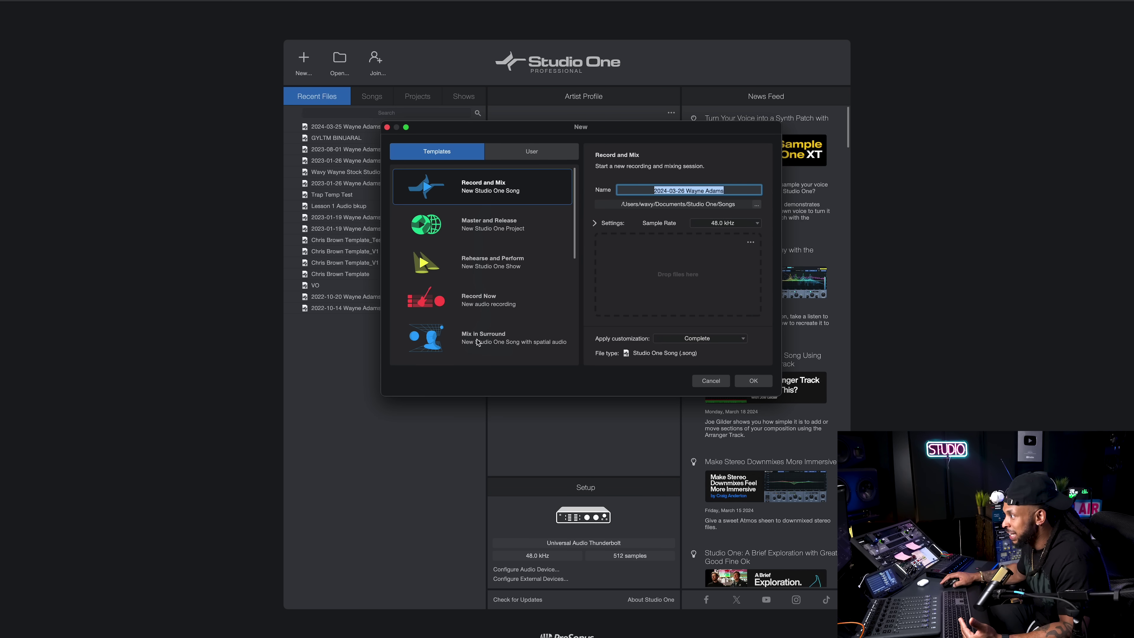
left_click(441, 345)
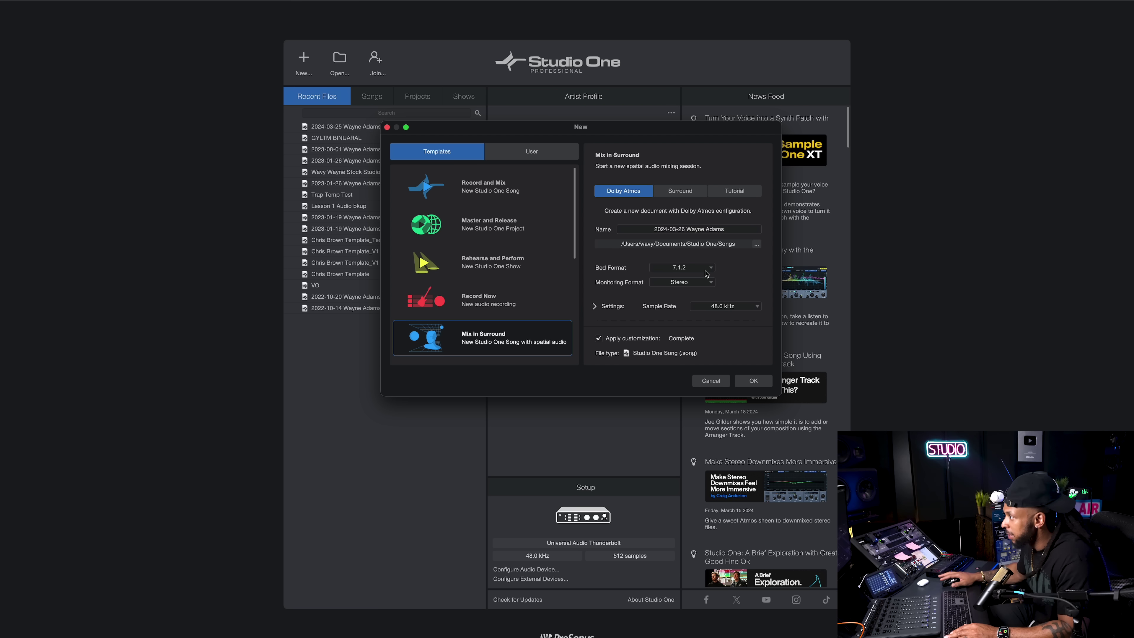
left_click(696, 285)
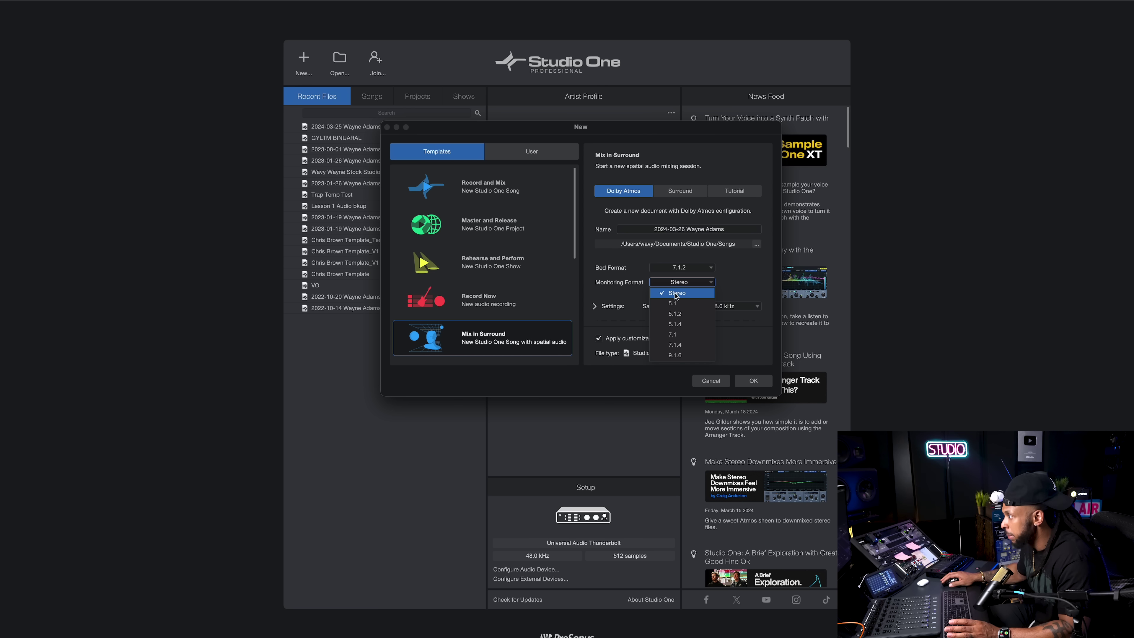
left_click(738, 291)
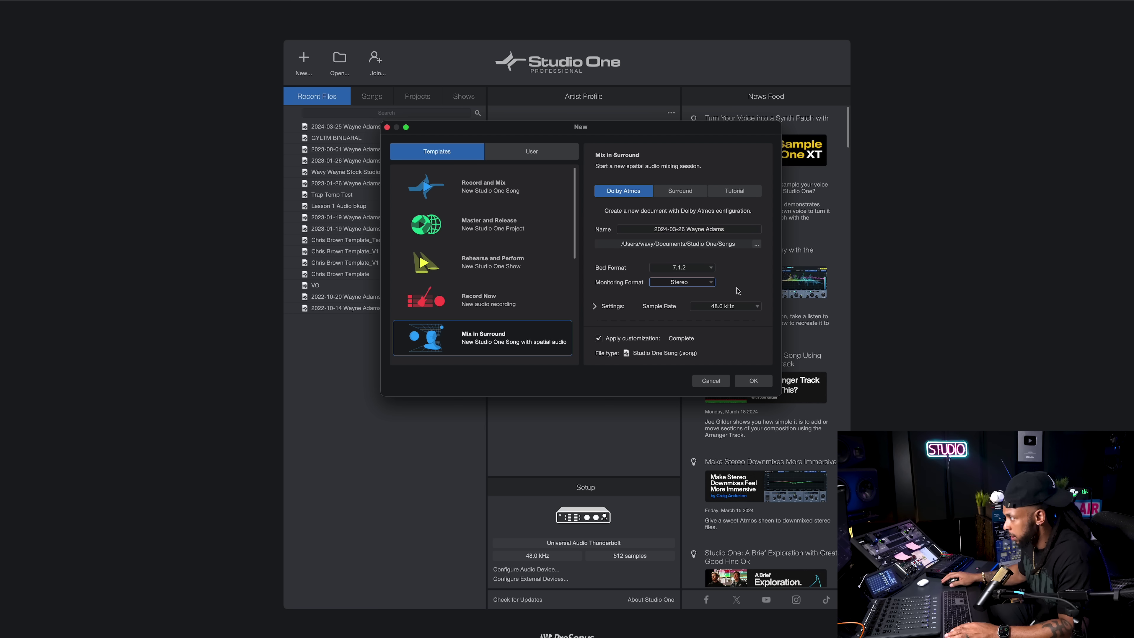
left_click(661, 229)
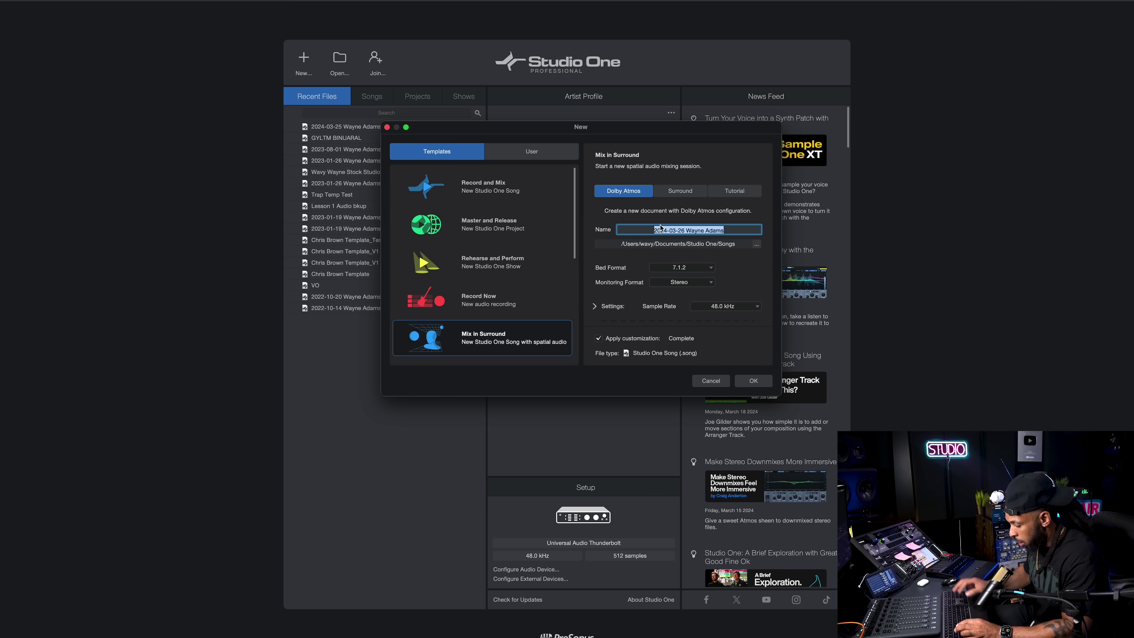
type("G")
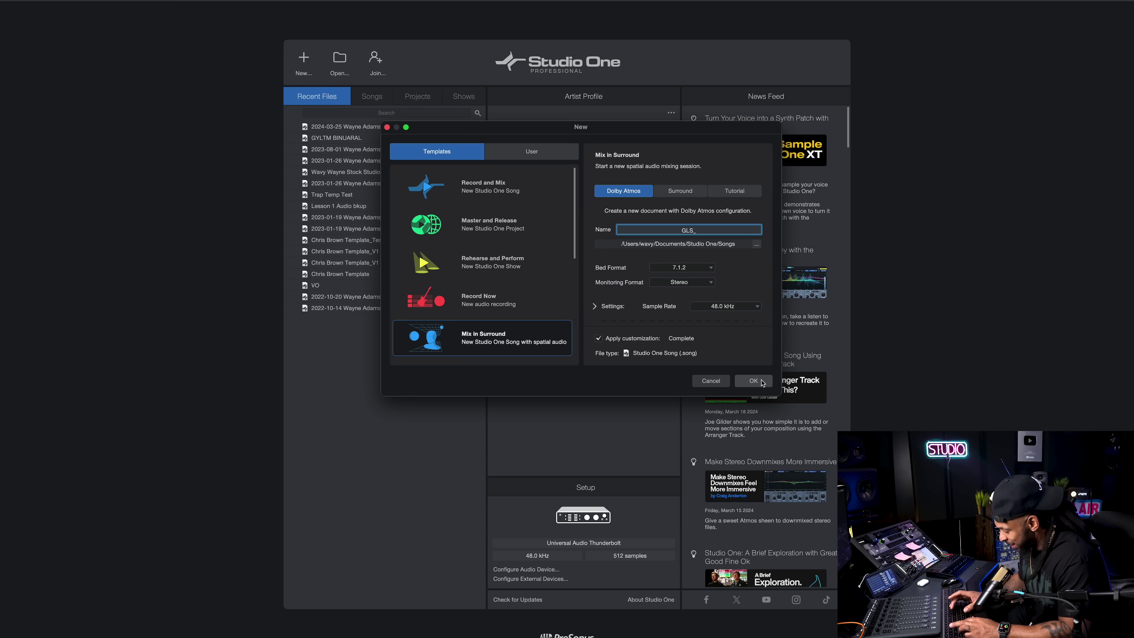
type("DOLBY")
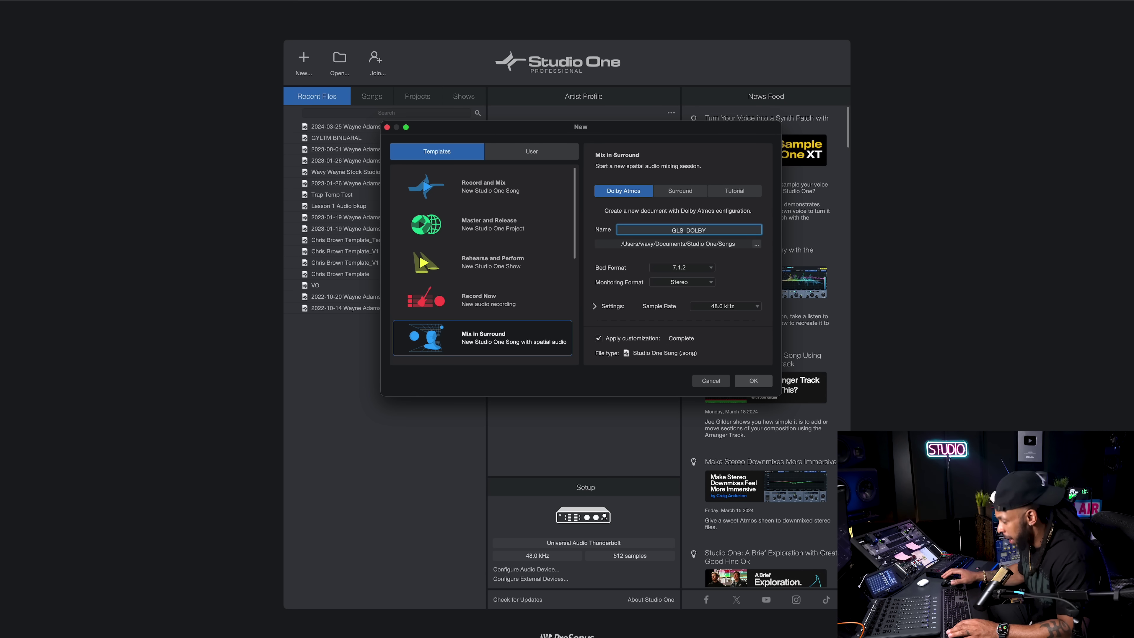
left_click(757, 386)
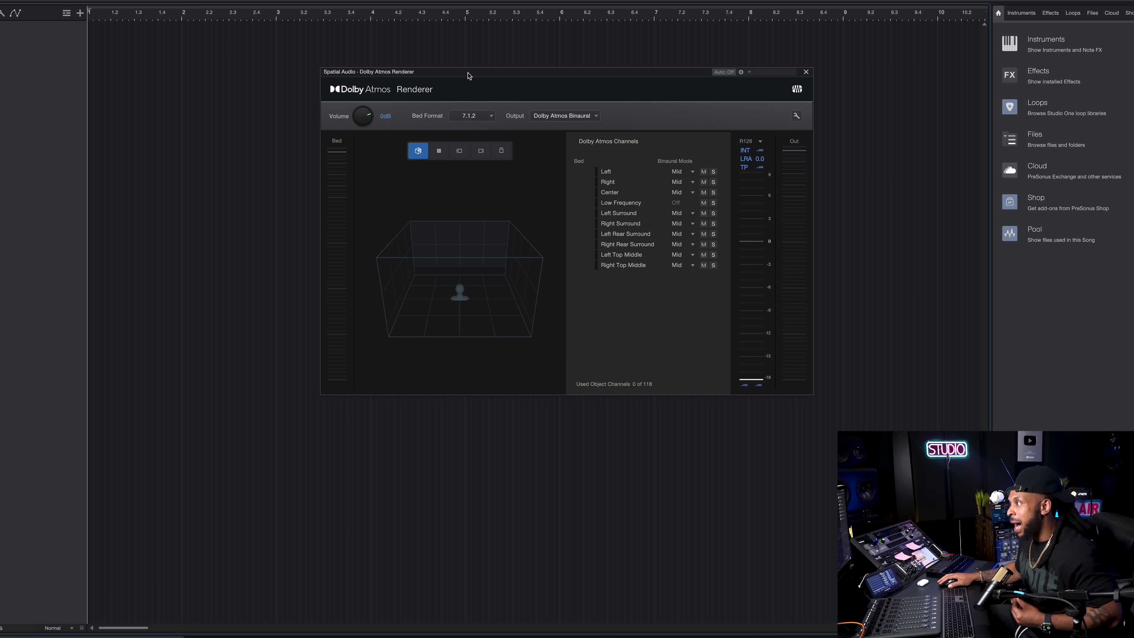
Set the Dolby Atmos Renderer output to Apple Spatial Audio and check the playback devices available in the audio setup
left_click(587, 116)
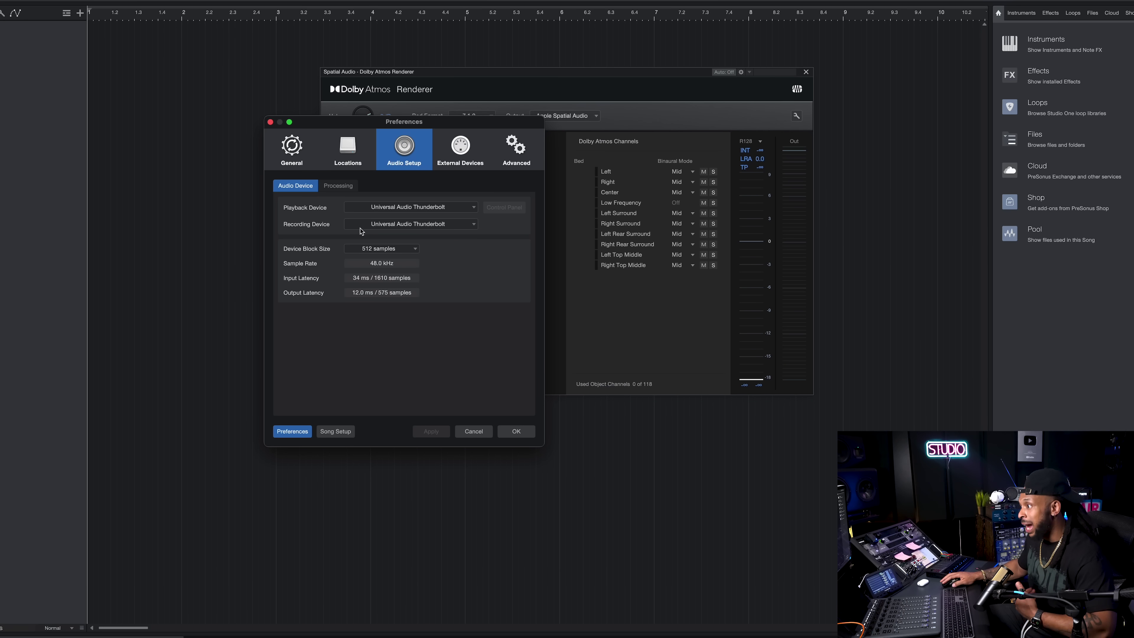
left_click(362, 208)
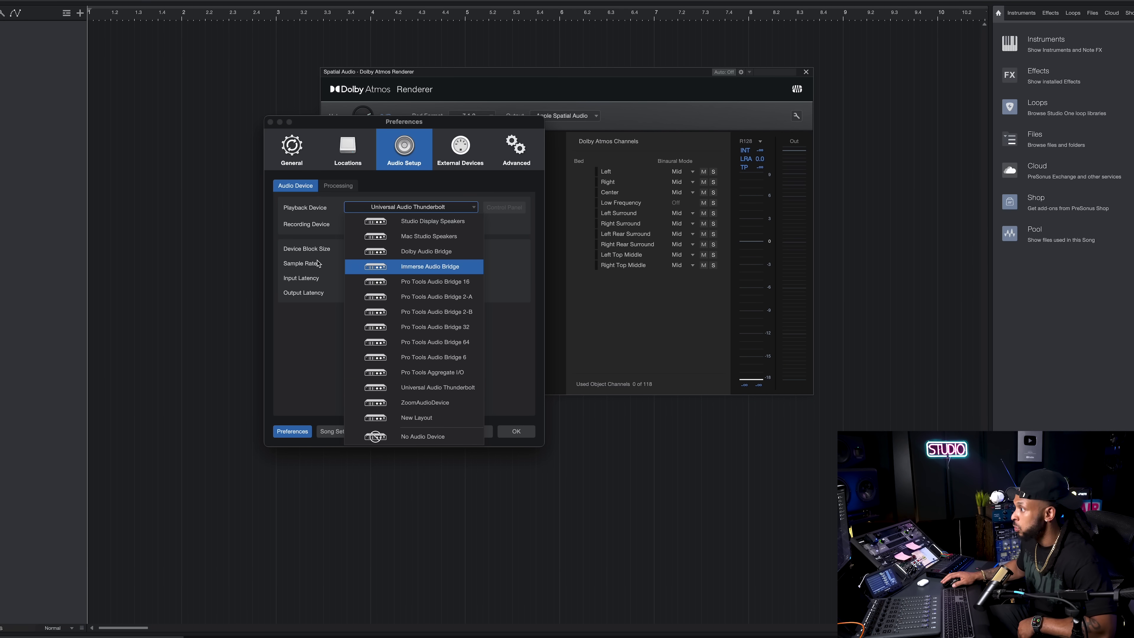
left_click(312, 223)
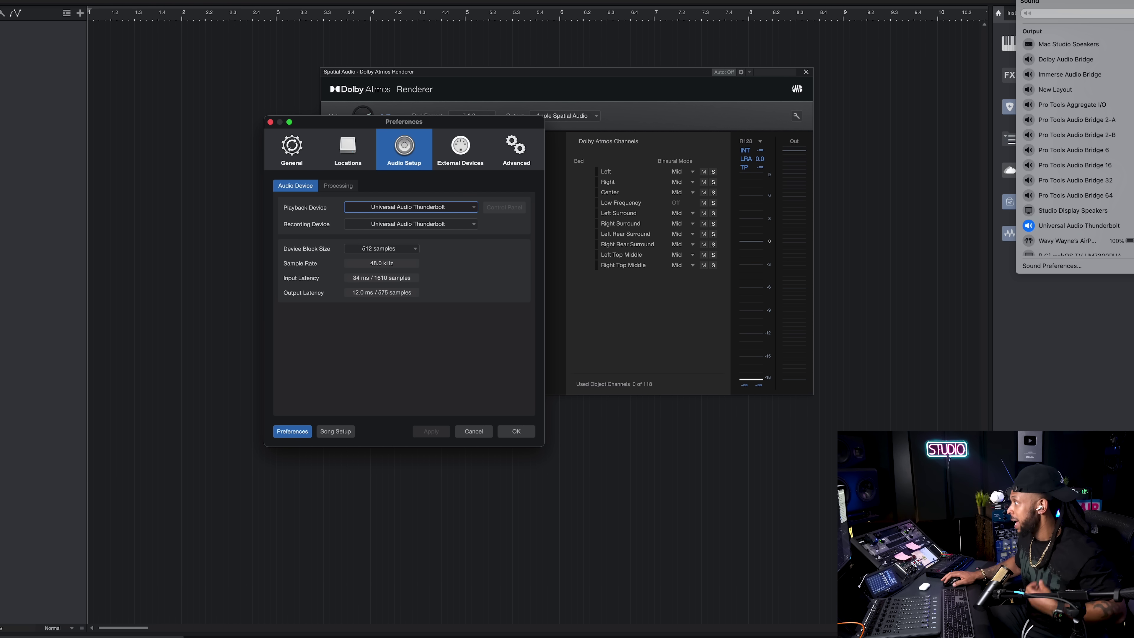
Select the AirPods Pro as the computer's sound output and as the playback device in the audio setup
left_click(1075, 247)
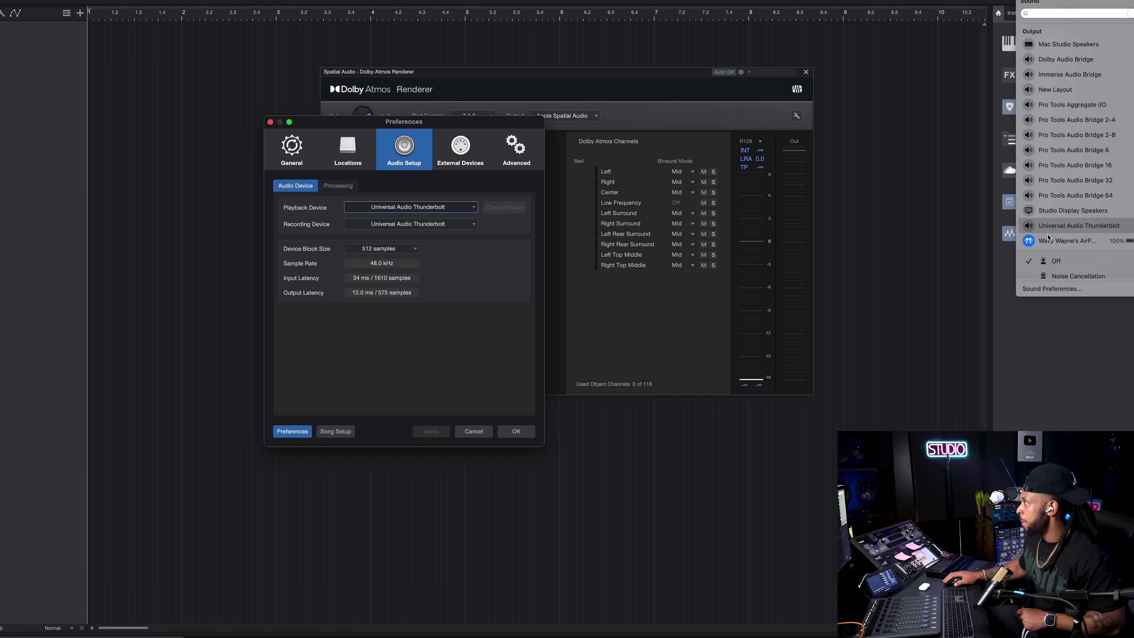
left_click(927, 260)
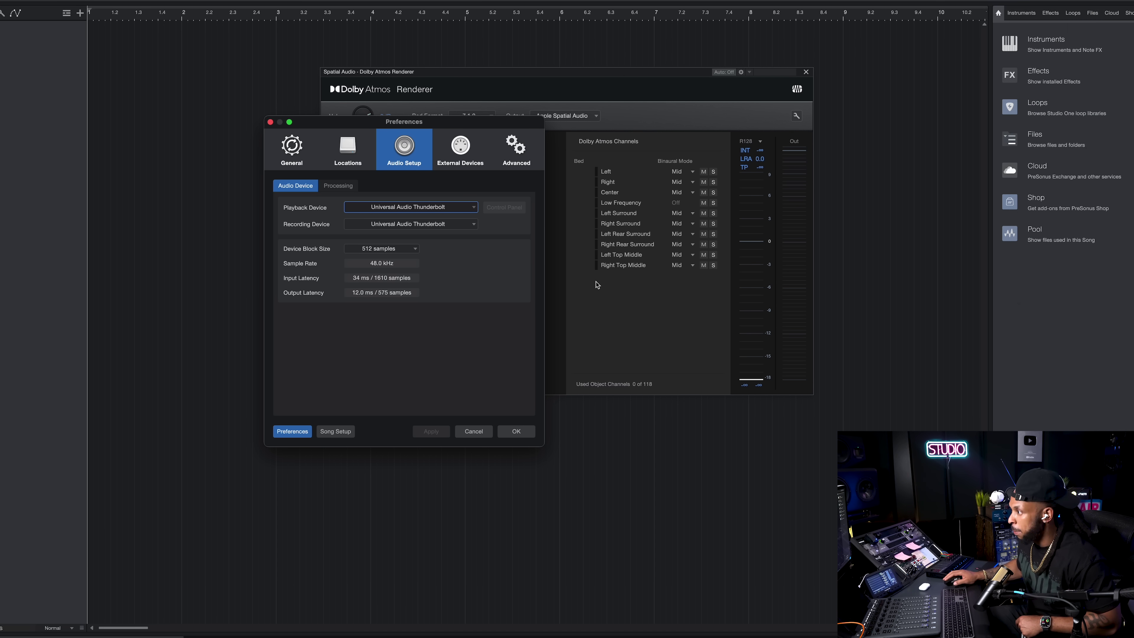
left_click(383, 208)
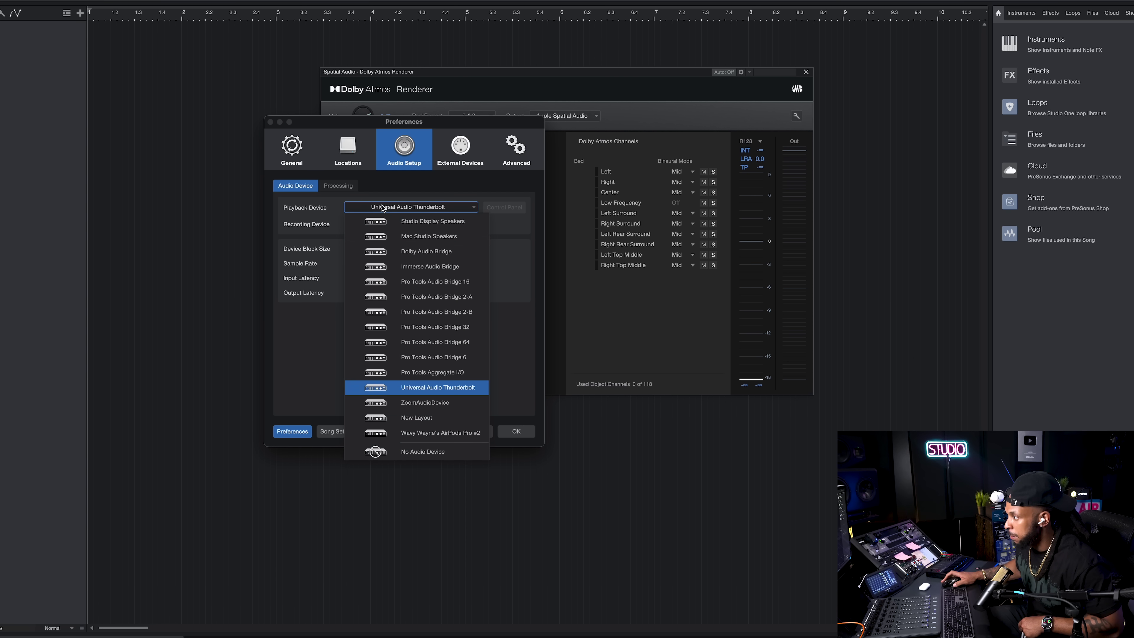
left_click(418, 433)
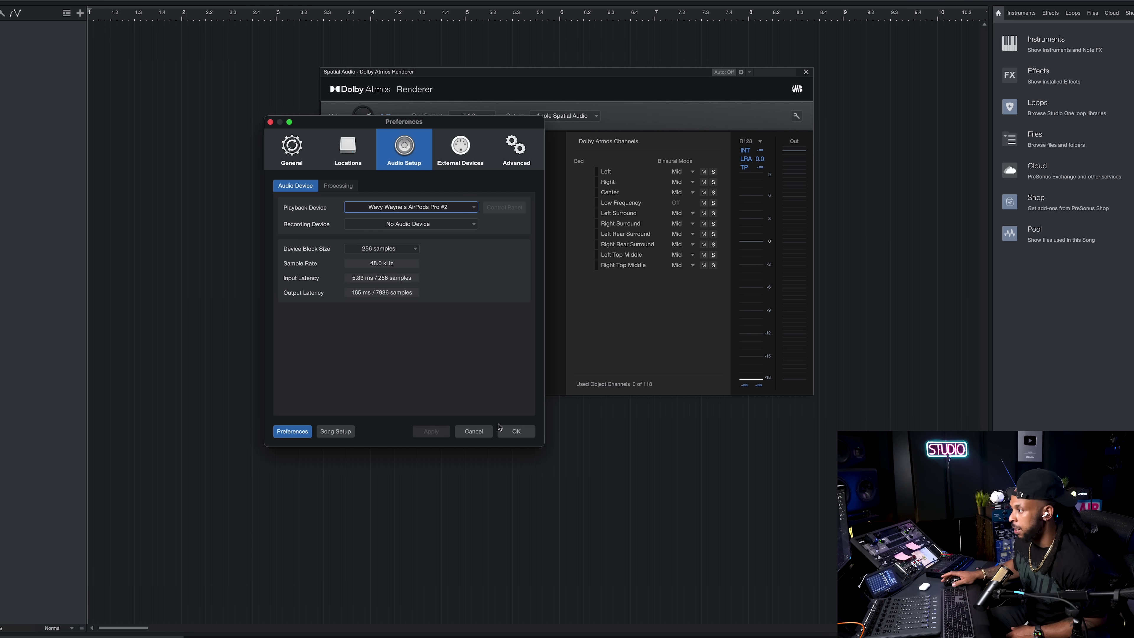
left_click(516, 431)
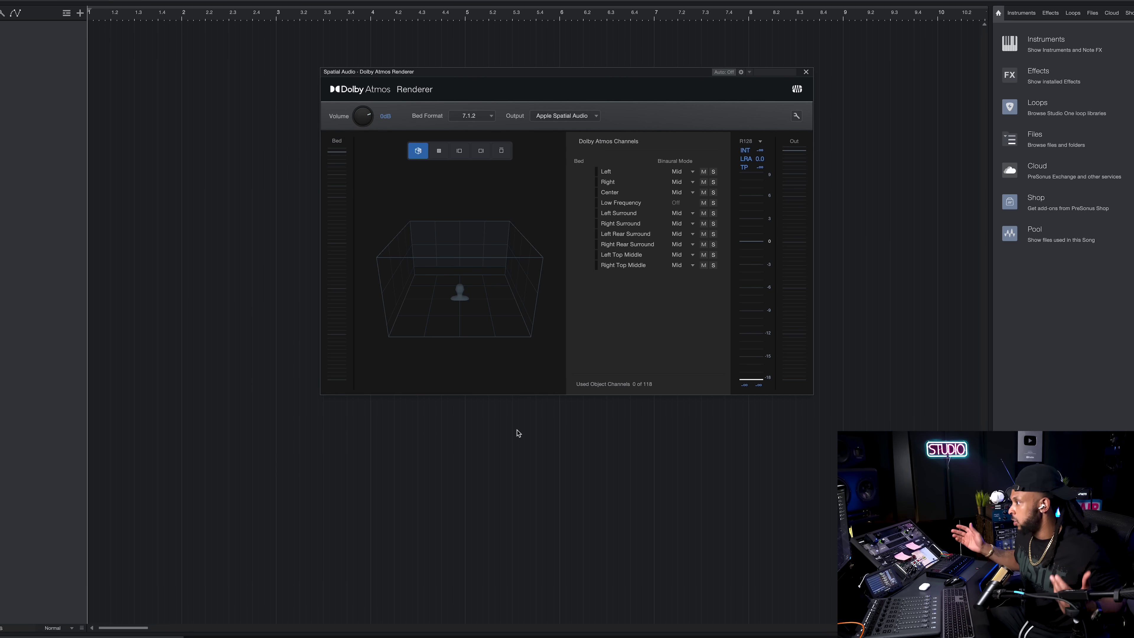
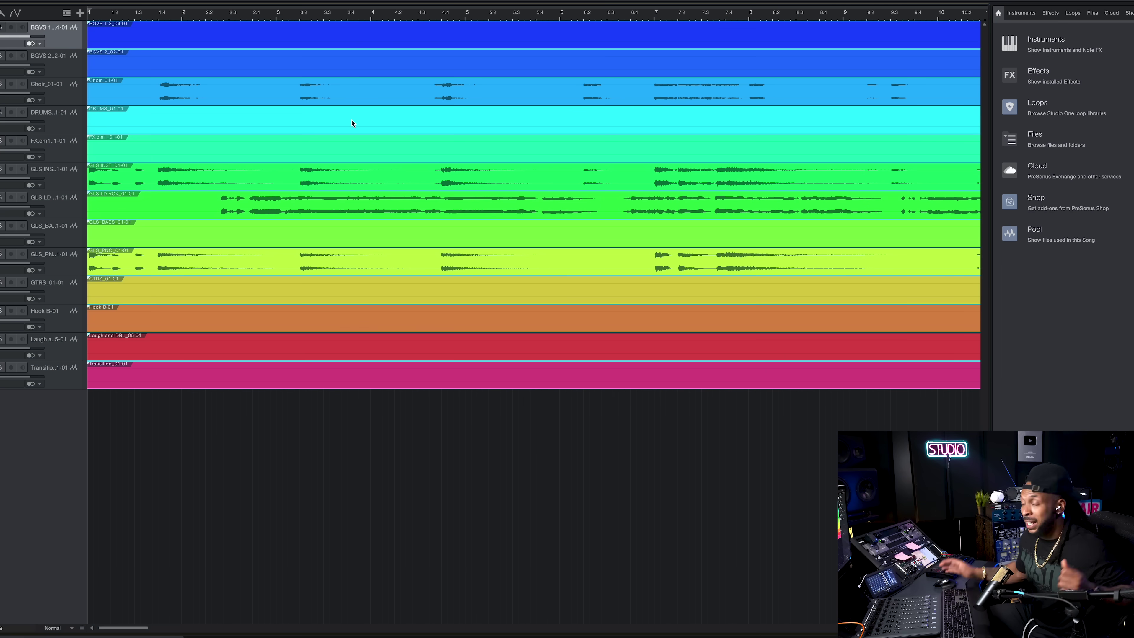
Play the imported stems from about bar 21 to test the monitoring, with the whole song in view
key("w")
key("w")
key("w")
key("w")
key("w")
key("w")
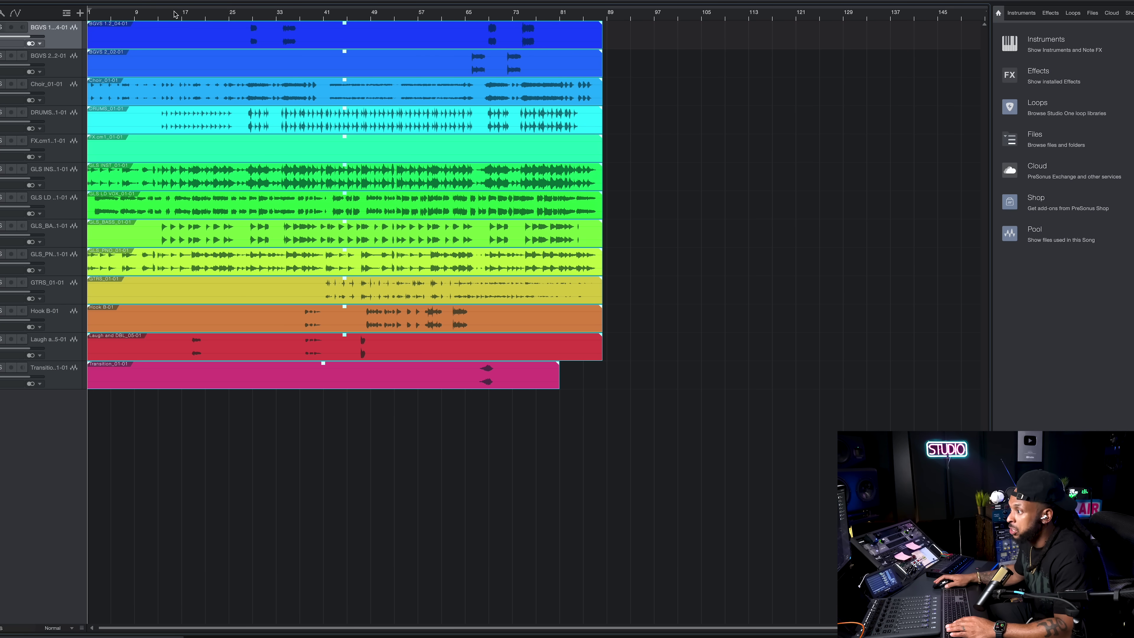
left_click(211, 17)
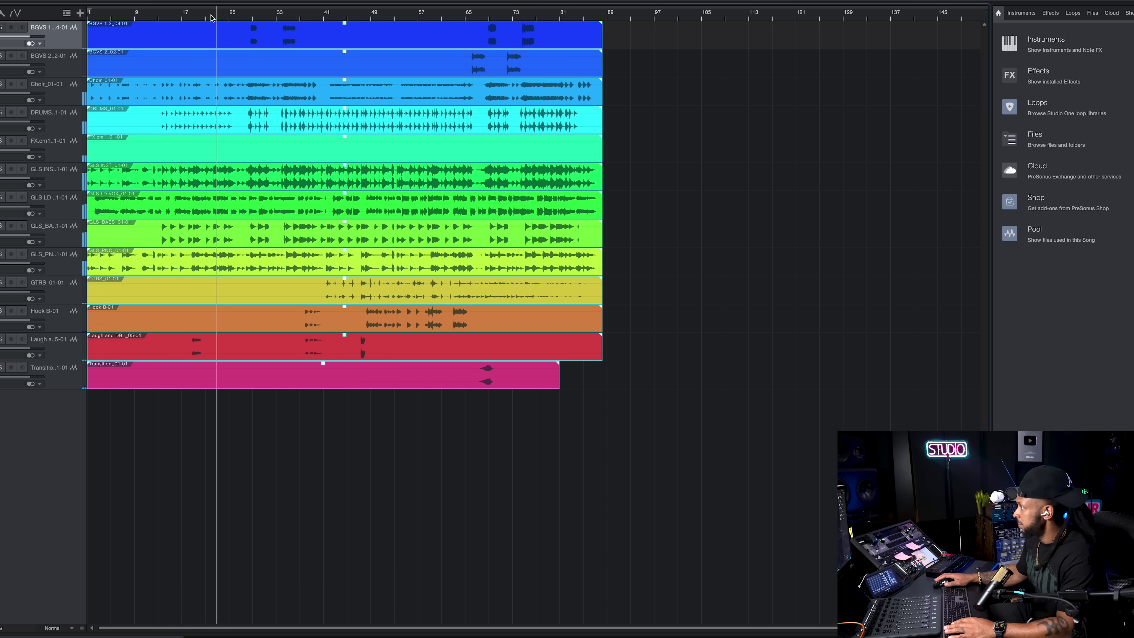
key("space")
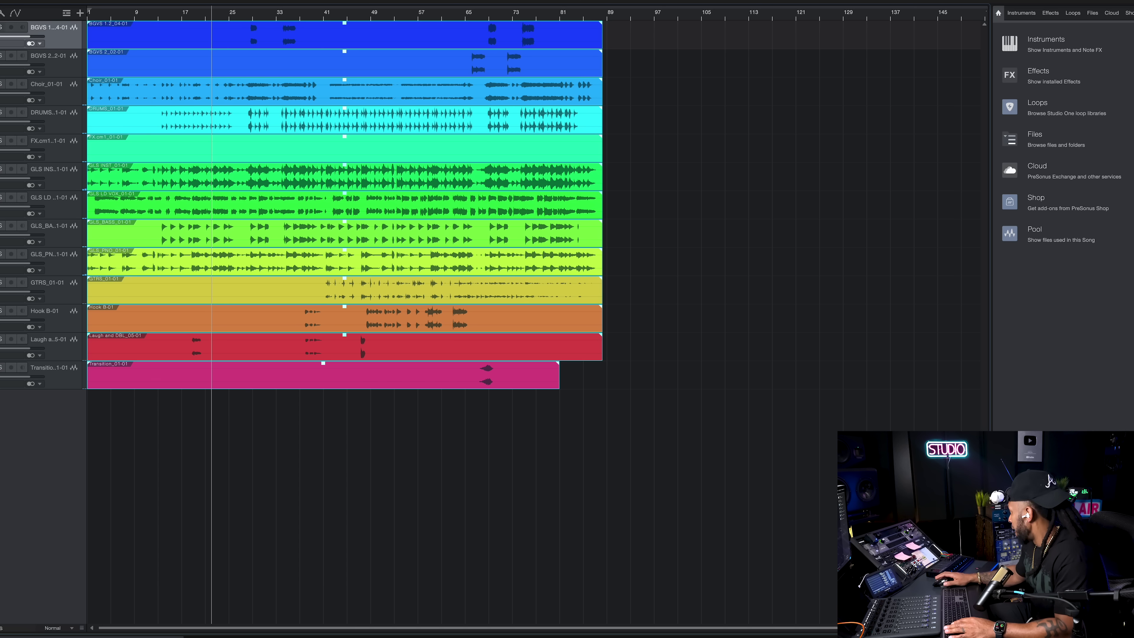
key("space")
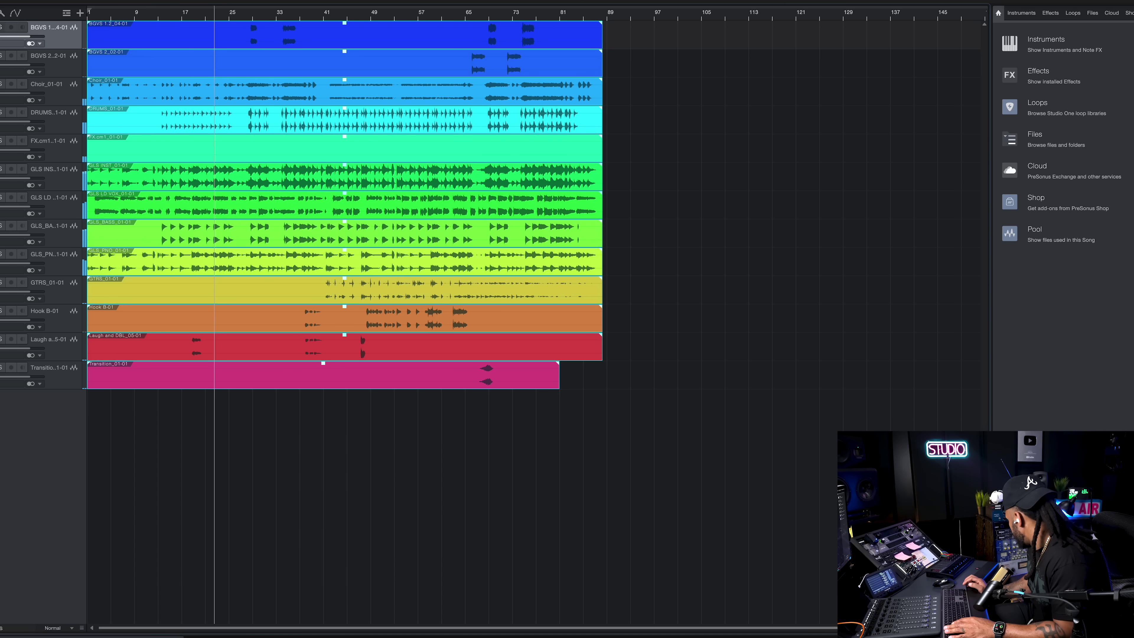
key("space")
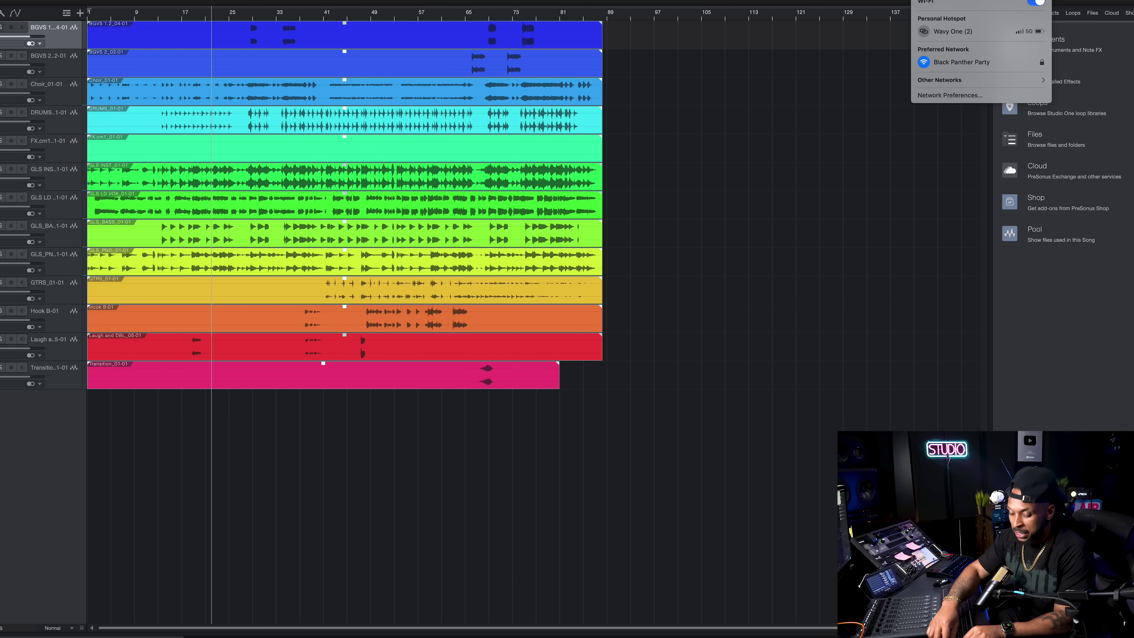
Set the playback device to Universal Audio Thunderbolt in the audio setup preferences
left_click(762, 17)
left_click(4, 1)
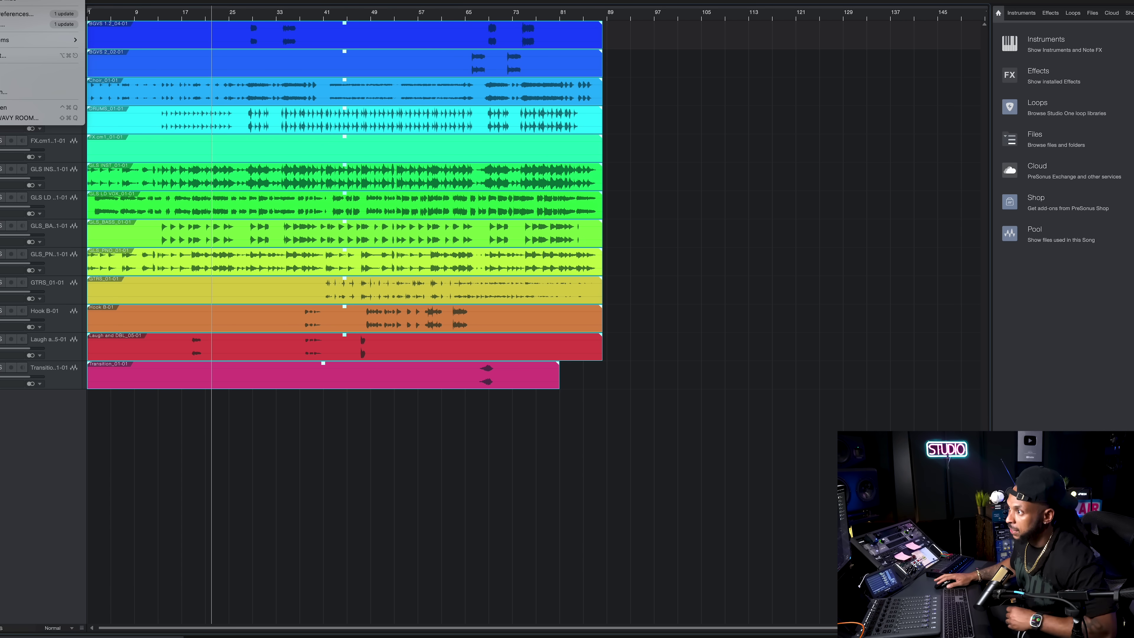
left_click(9, 15)
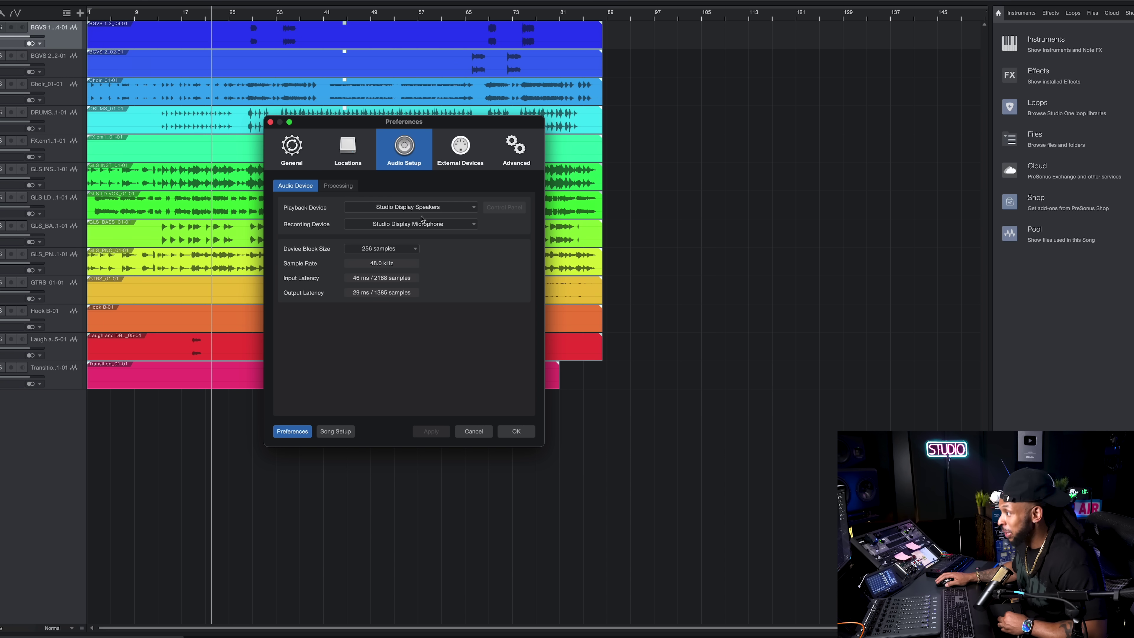
left_click(427, 207)
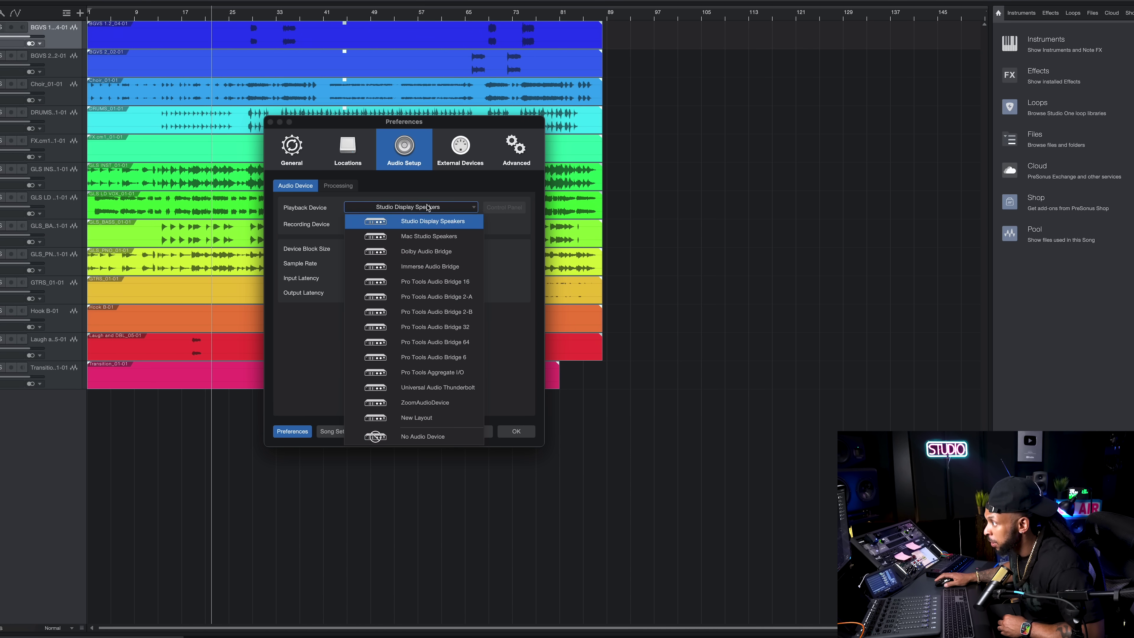
left_click(455, 387)
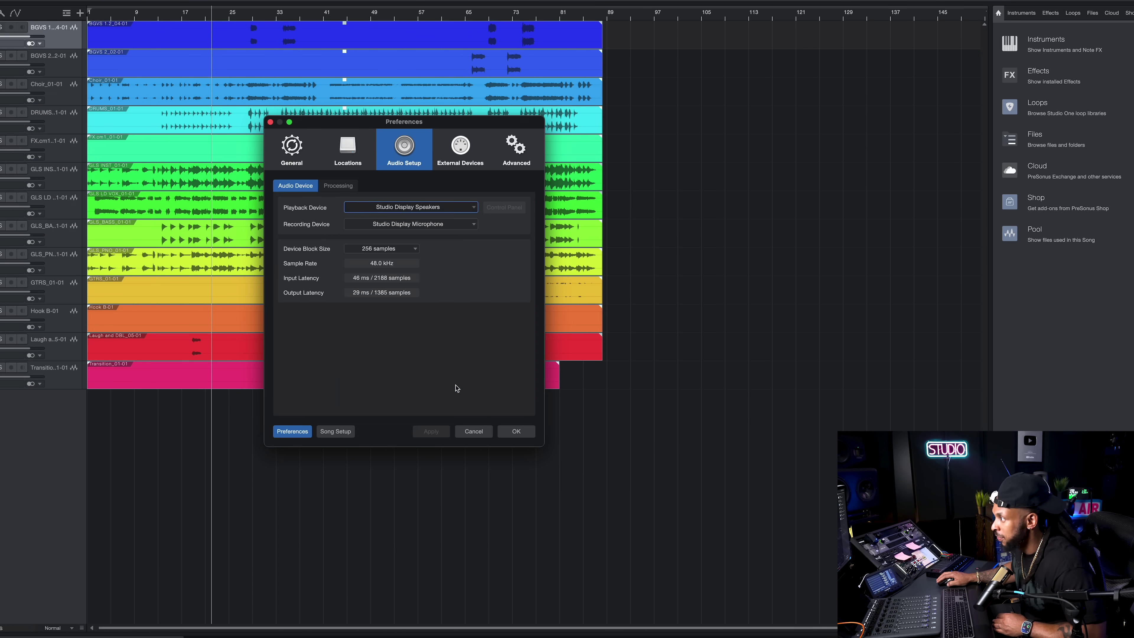
left_click(529, 432)
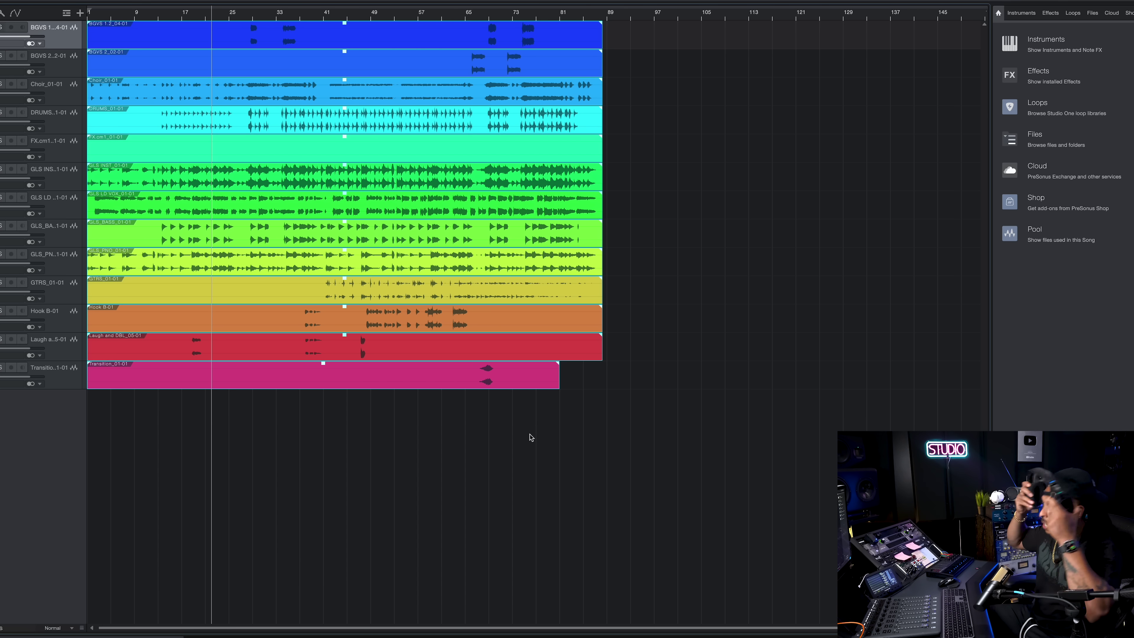
Show the mixer and raise the GLS LD V channel's level to -7.6 dB while playing from about bar 28
key("F3")
left_click(253, 8)
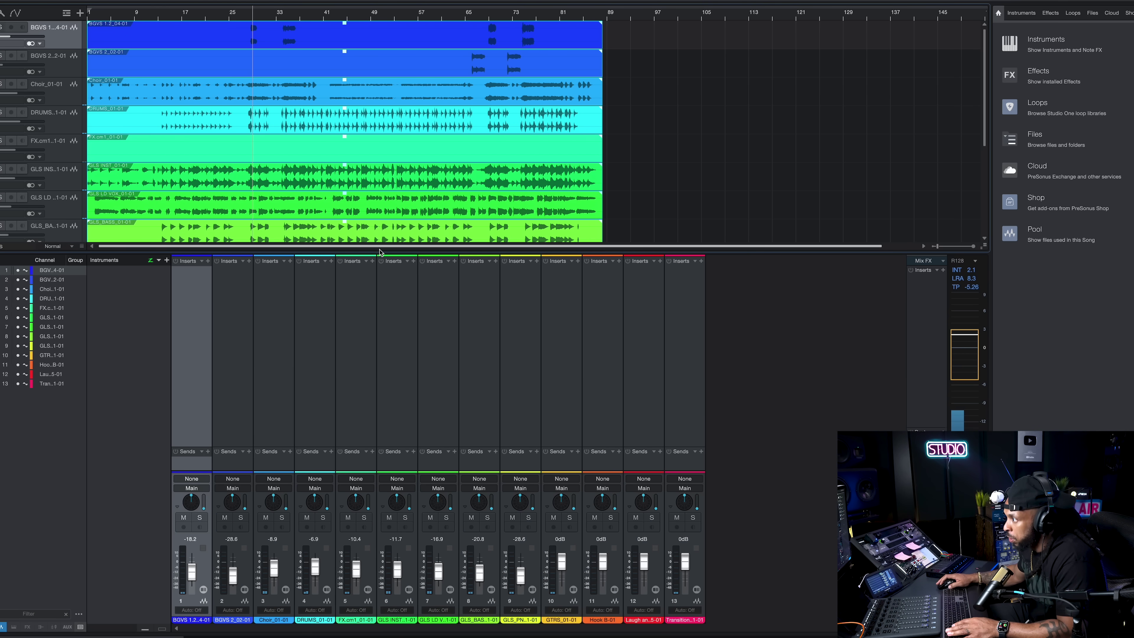
left_click_drag(391, 252, 391, 267)
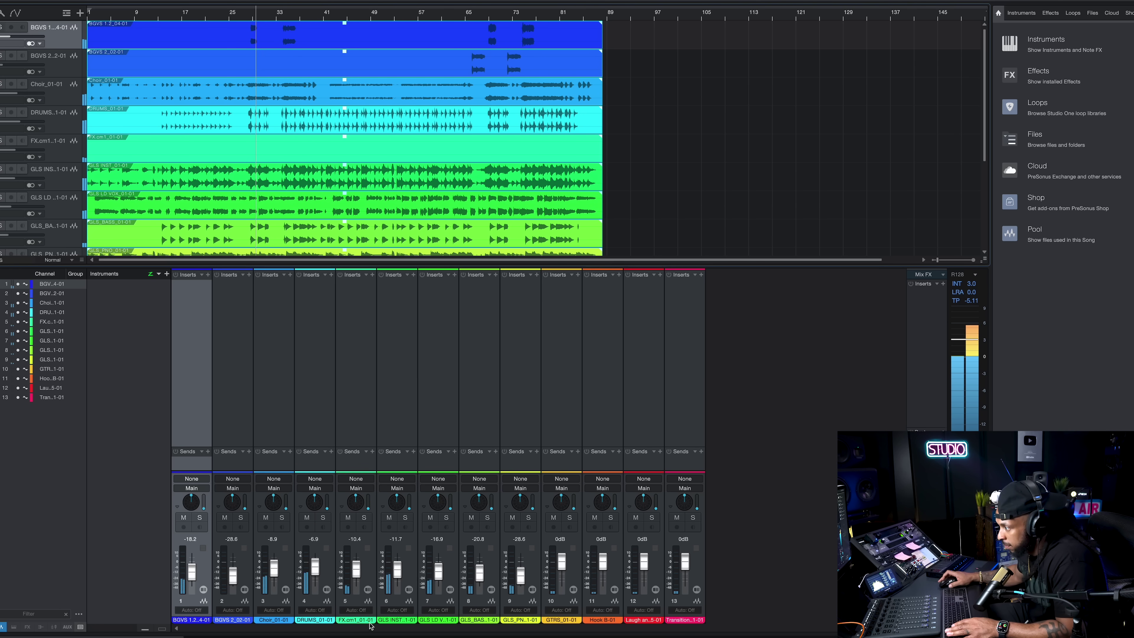
left_click_drag(438, 574, 439, 570)
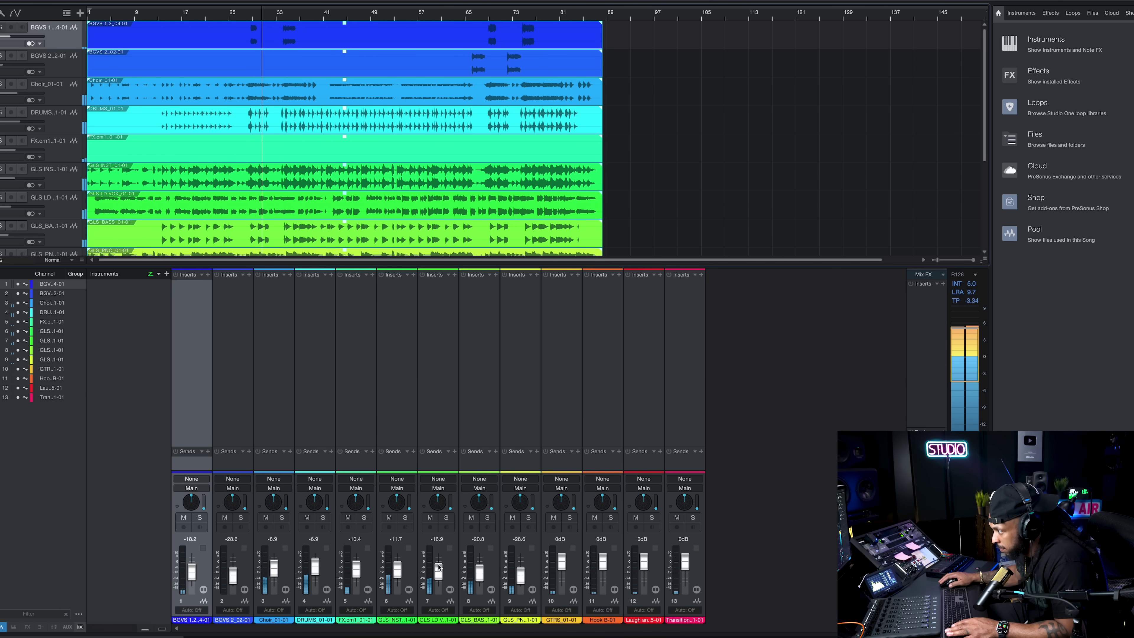
left_click_drag(439, 570, 439, 568)
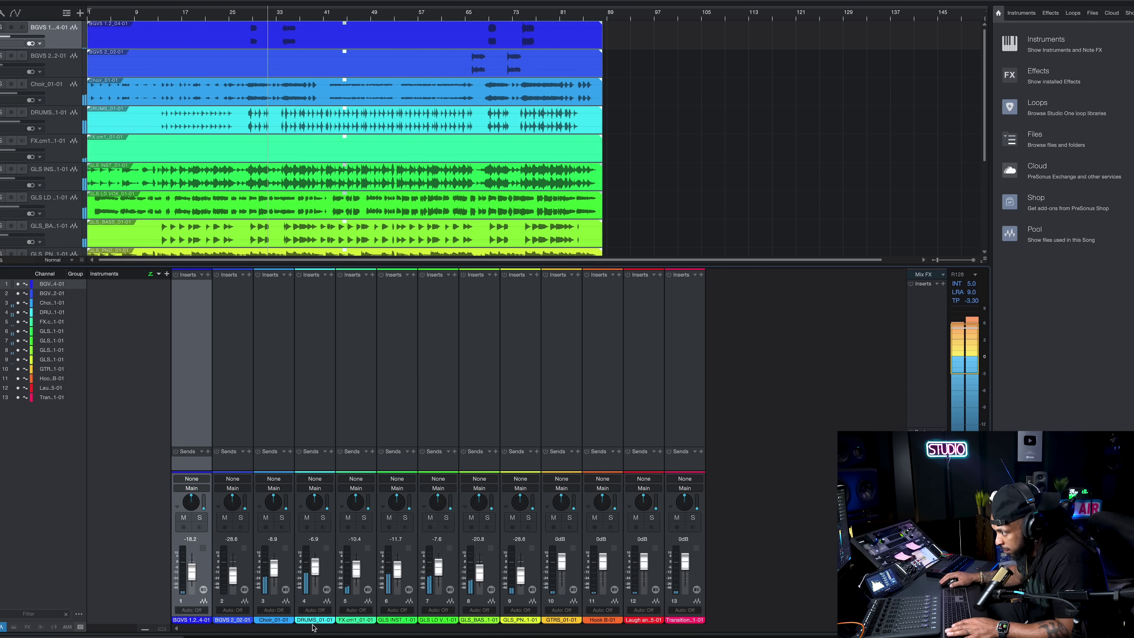
Reorder the mixer so the DRUMS channel comes first and the GLS INST channel comes last
left_click_drag(310, 621, 179, 620)
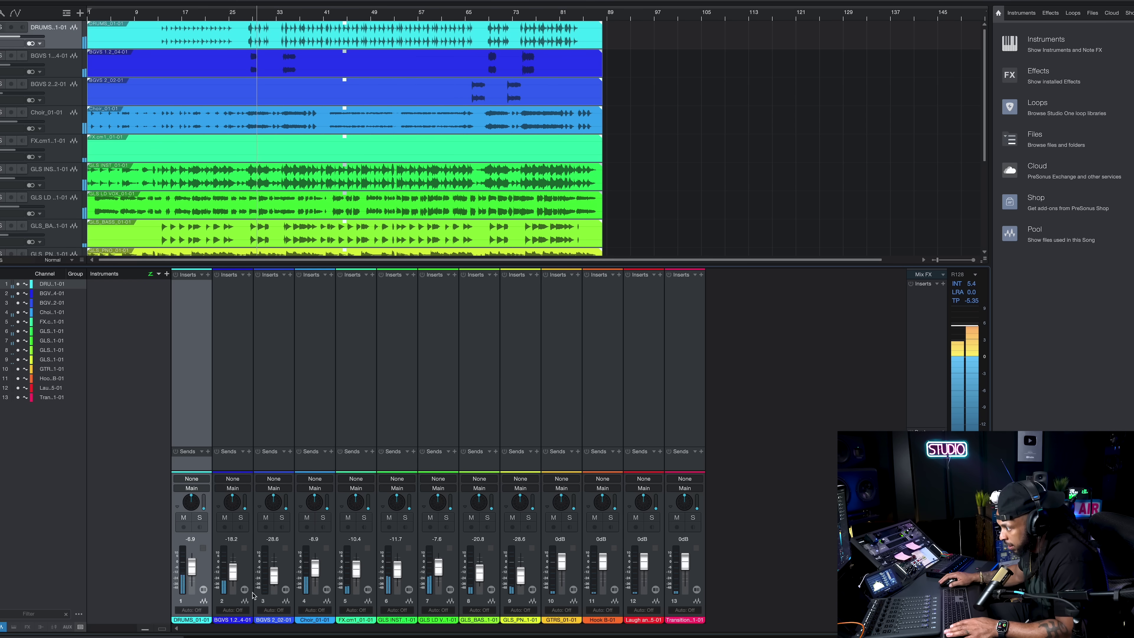
left_click_drag(402, 625, 706, 623)
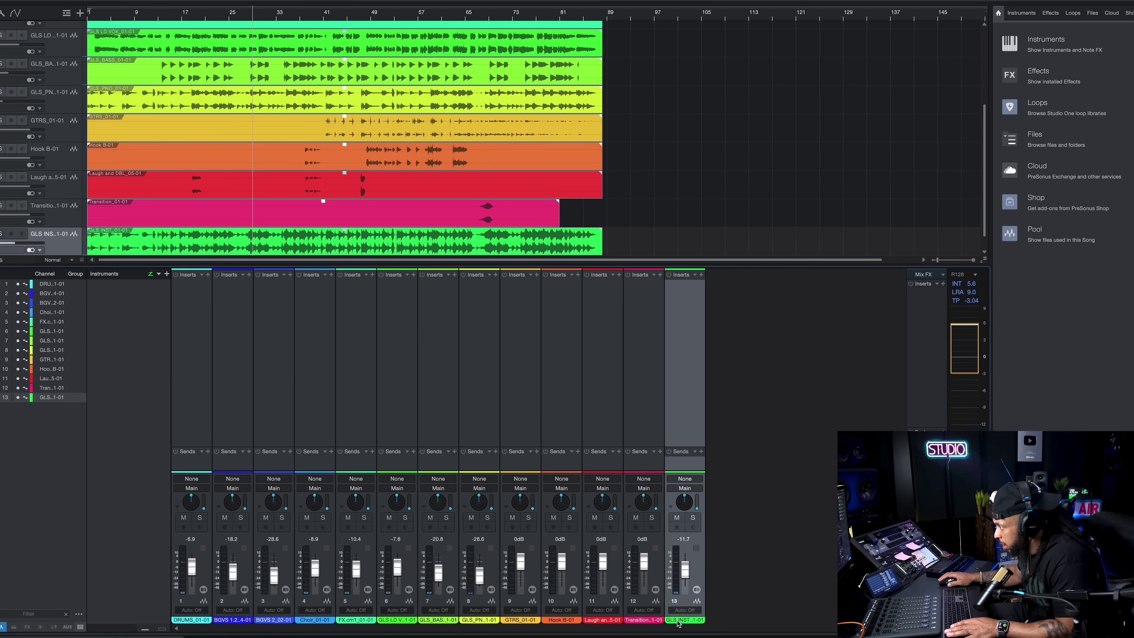
Lower the GLS INST channel's level all the way to -∞ and mute the channel
left_click(696, 603)
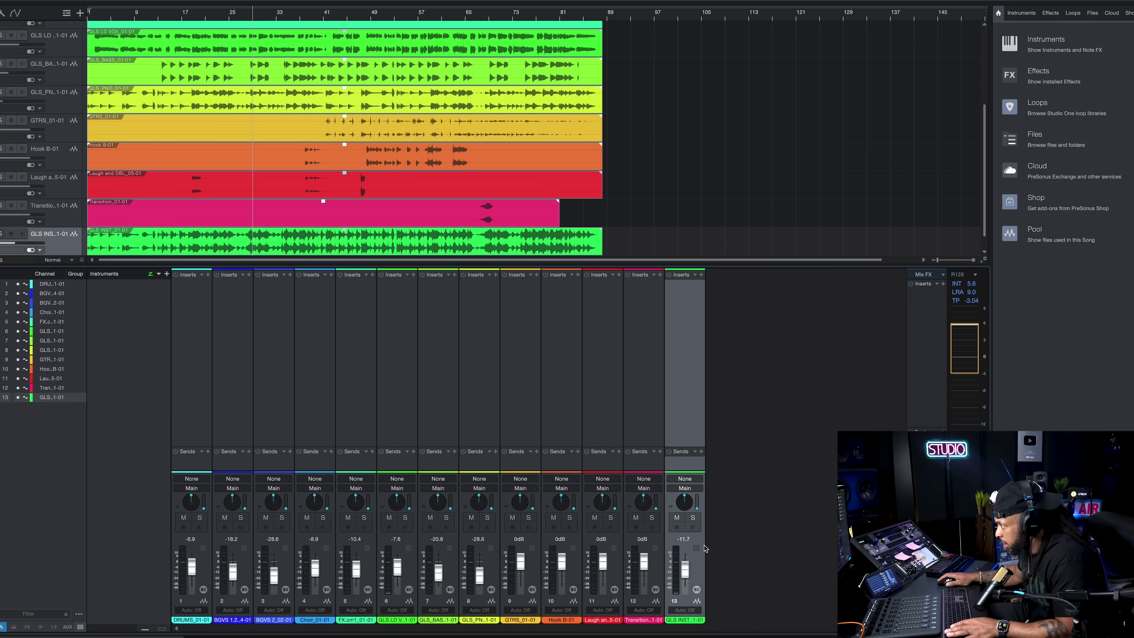
left_click_drag(685, 570, 686, 630)
left_click(678, 518)
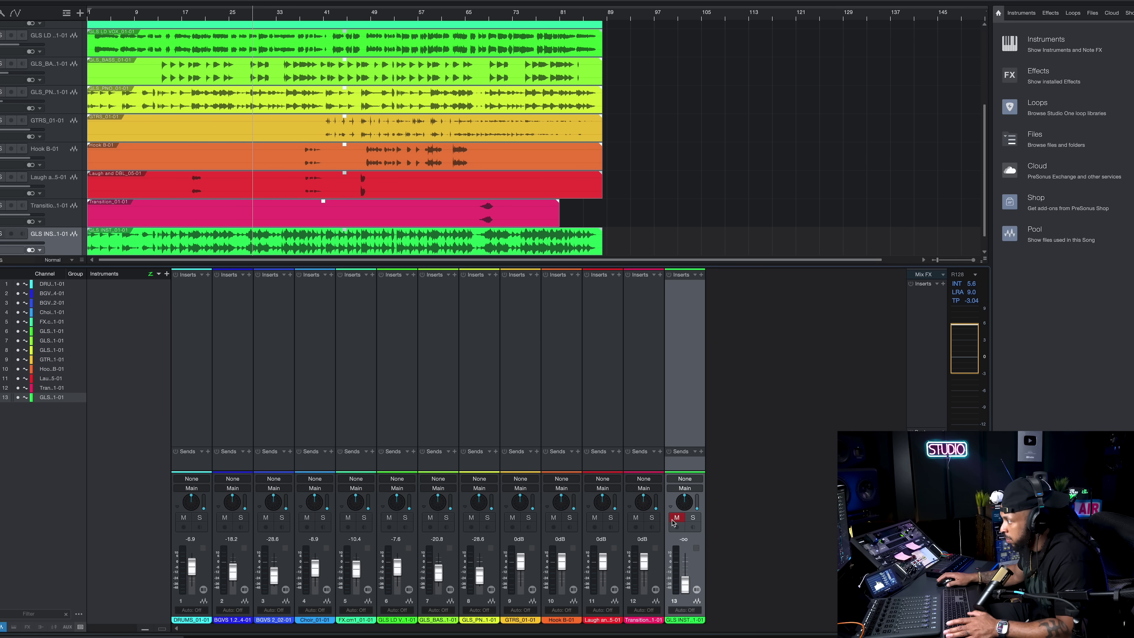
During playback, set the channel levels of BGVS 1.2 to -6.9 dB, BGVS 2 to -15.6 dB and Choir to -9.5 dB
key("space")
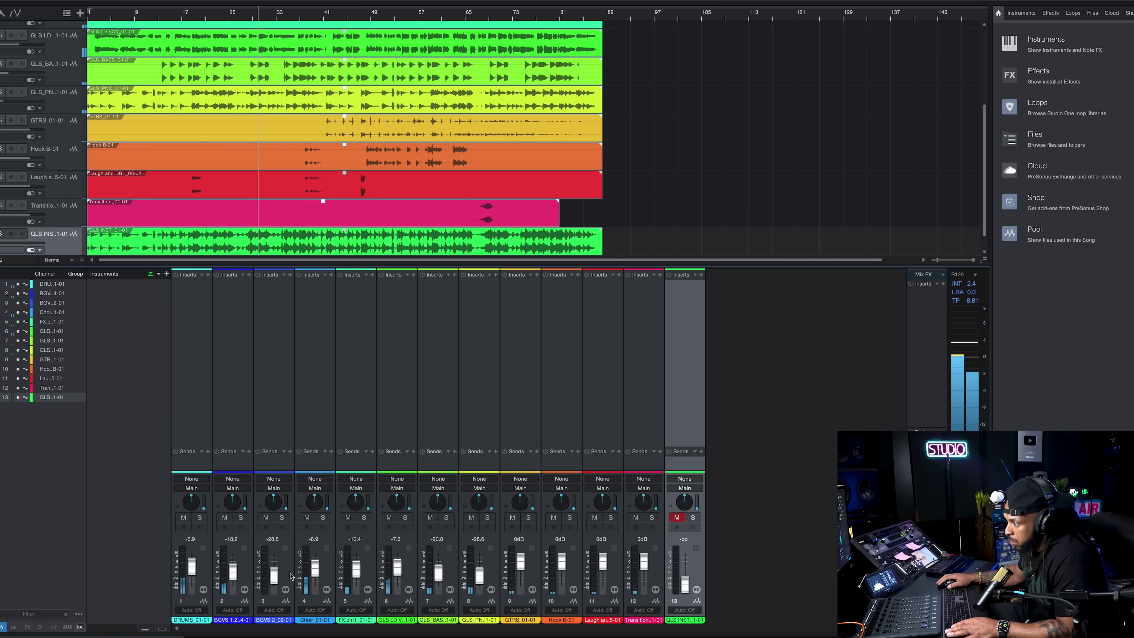
scroll(291, 576, "up", 5)
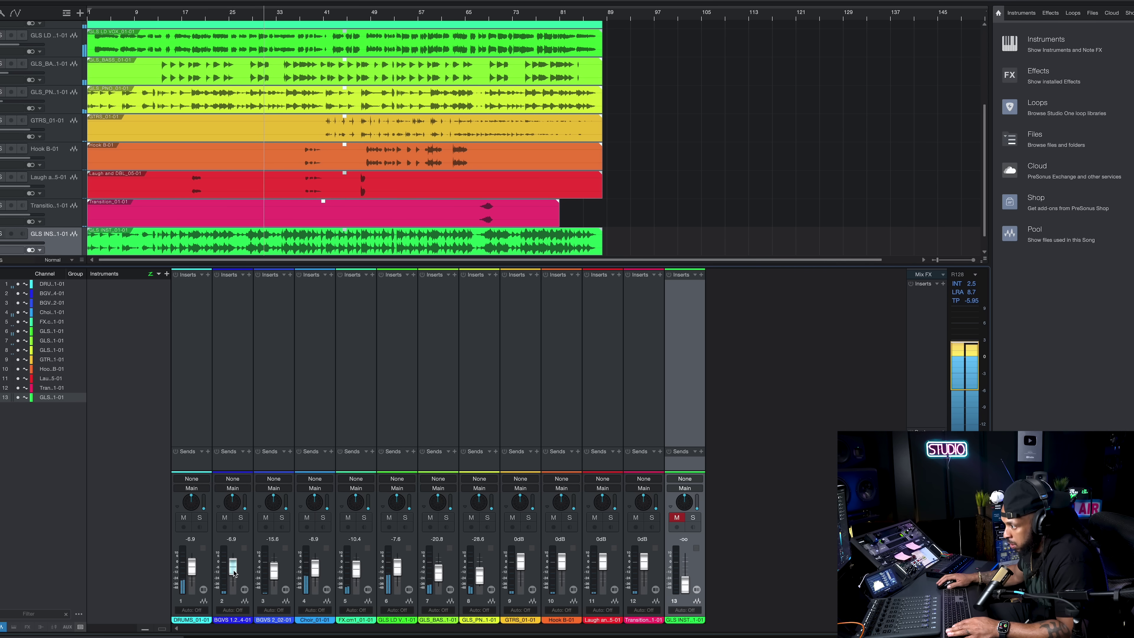
scroll(315, 570, "down", 1)
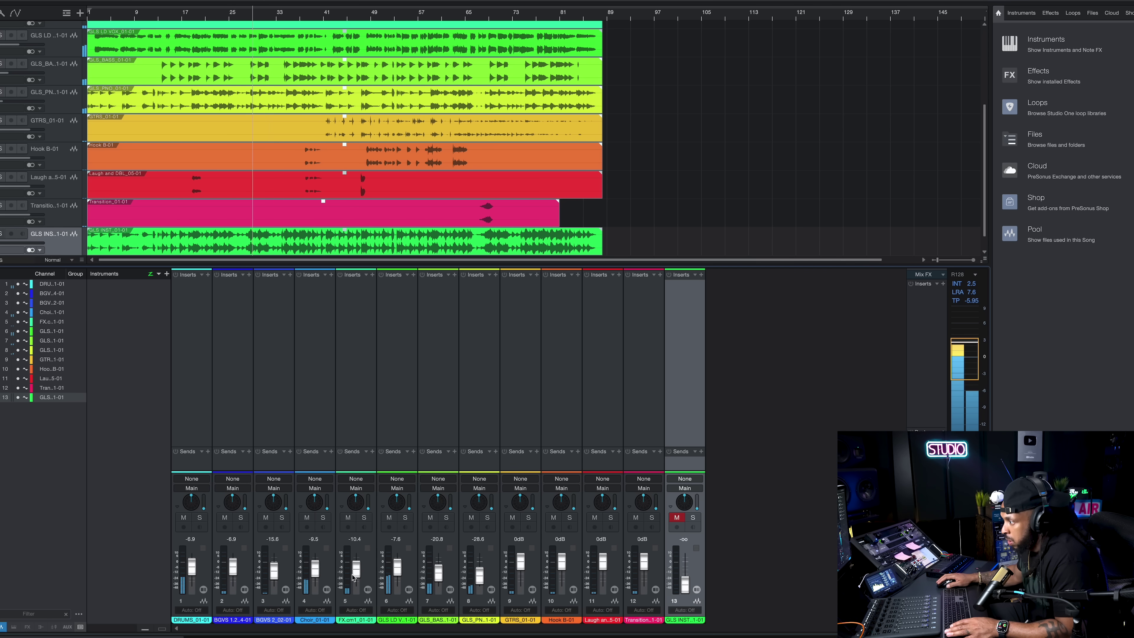
Set the levels of GLS PNO and FX to -7.6 dB, GLS BASS to -13.0 dB, GLS LD V to -8.9 dB and BGVS 2 to -10.4 dB
left_click_drag(474, 578, 480, 571)
scroll(439, 577, "up", 4)
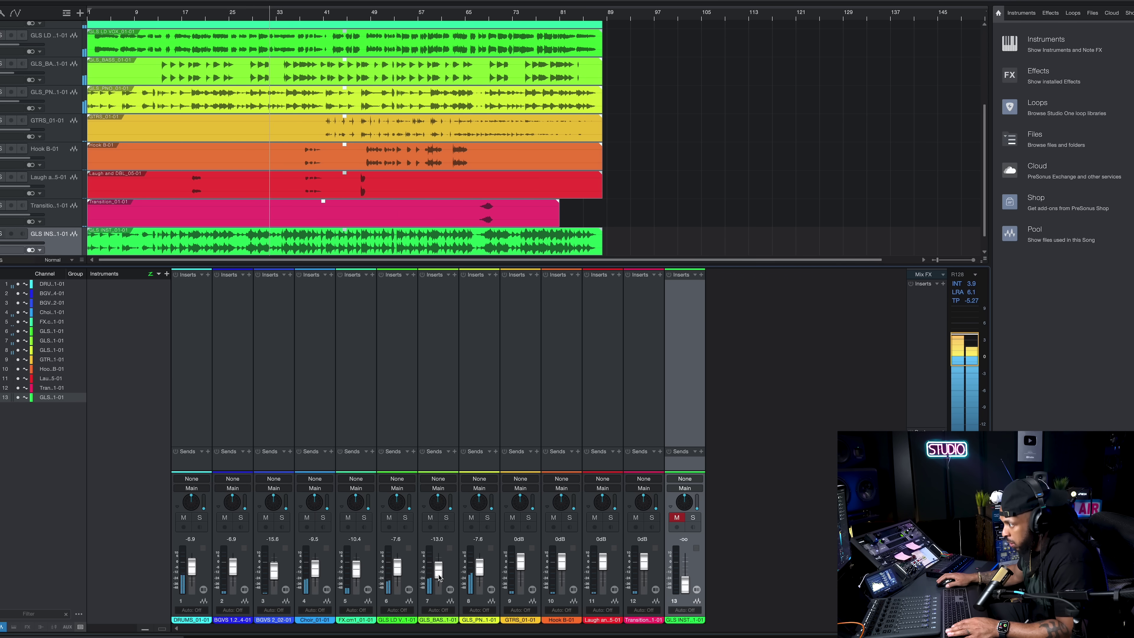
scroll(397, 576, "down", 2)
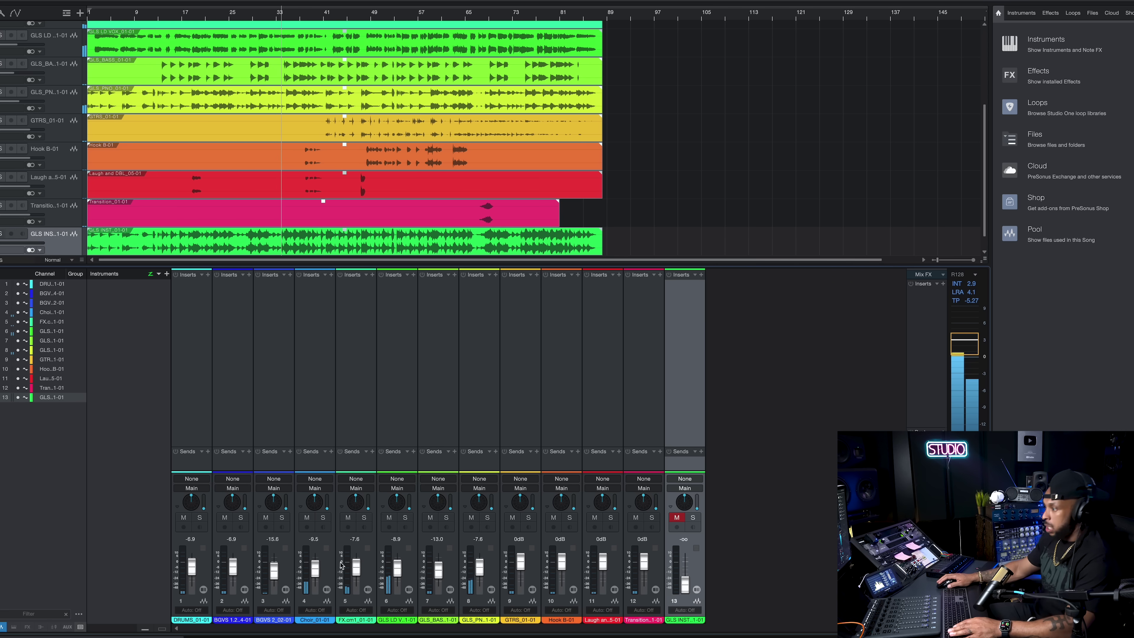
scroll(274, 577, "up", 3)
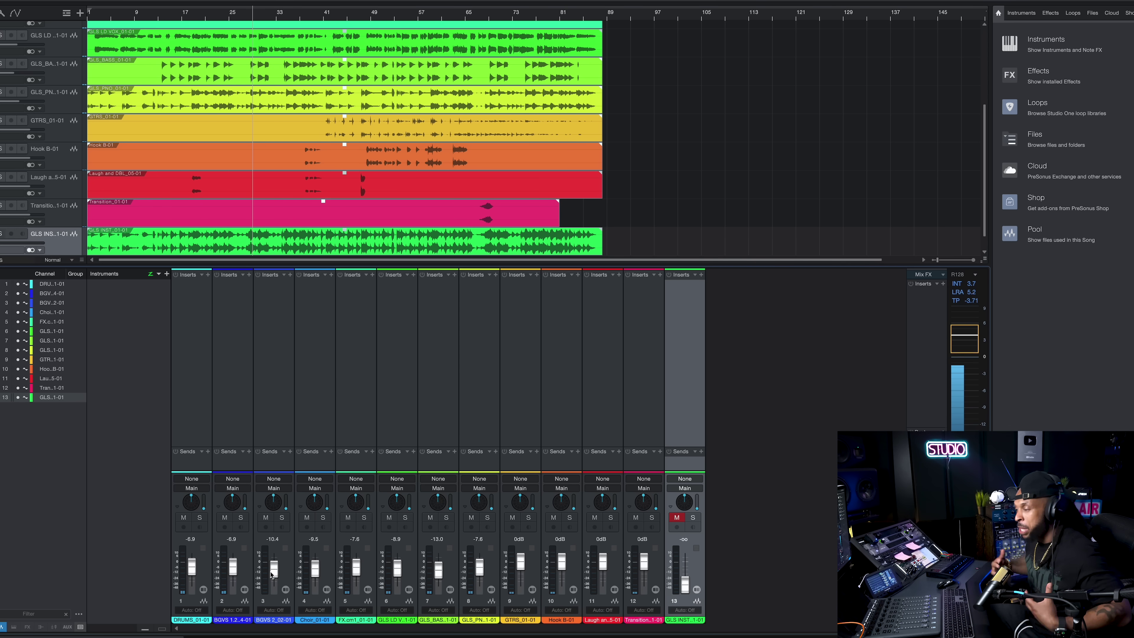
key("space")
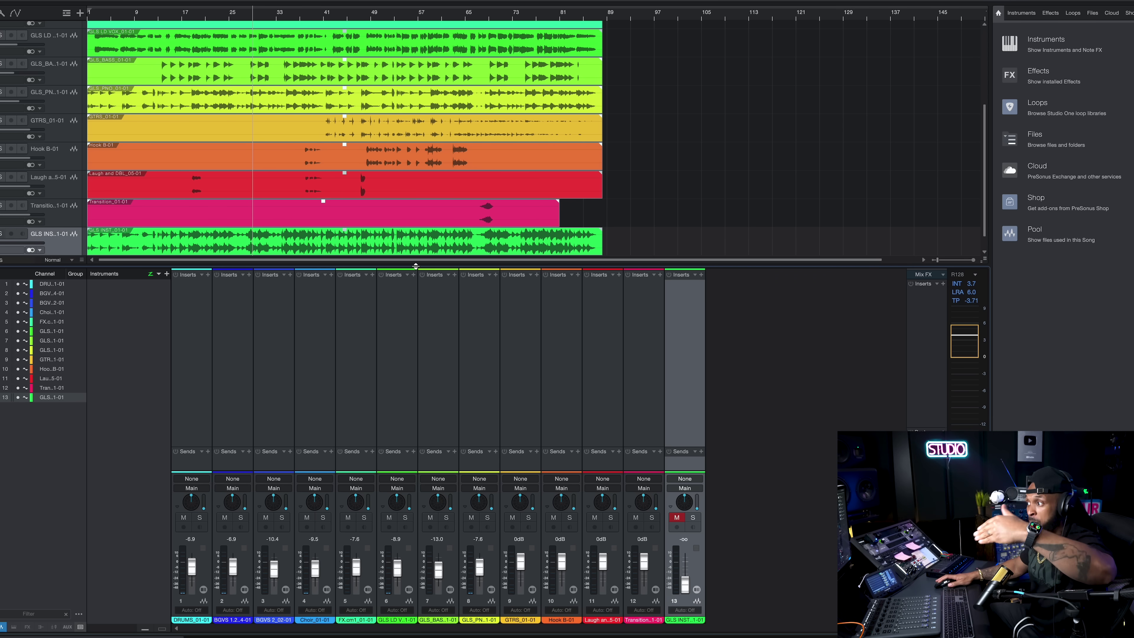
Enlarge the arrangement above the mixer and move the FX channel to just before the GLS INST channel
left_click_drag(415, 265, 436, 362)
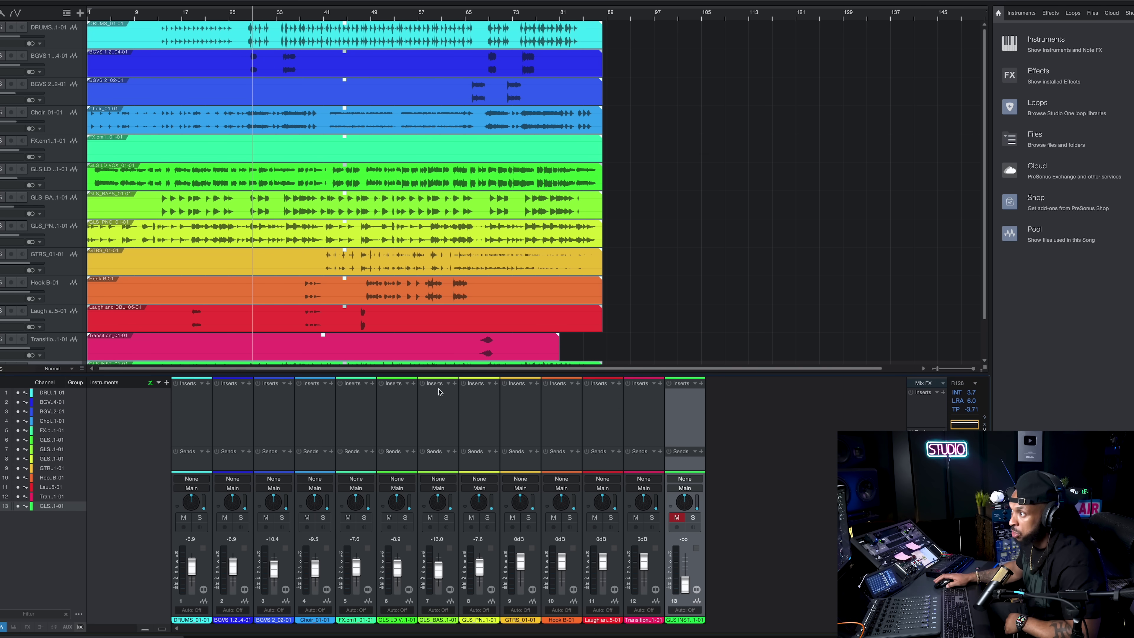
key("e")
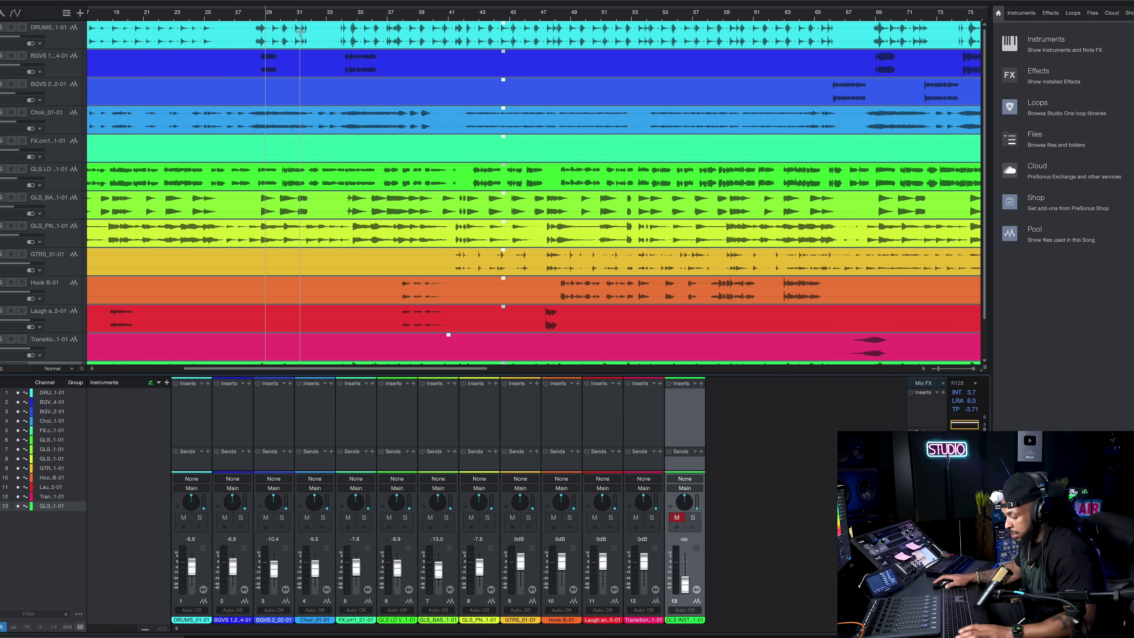
key("w")
key("w")
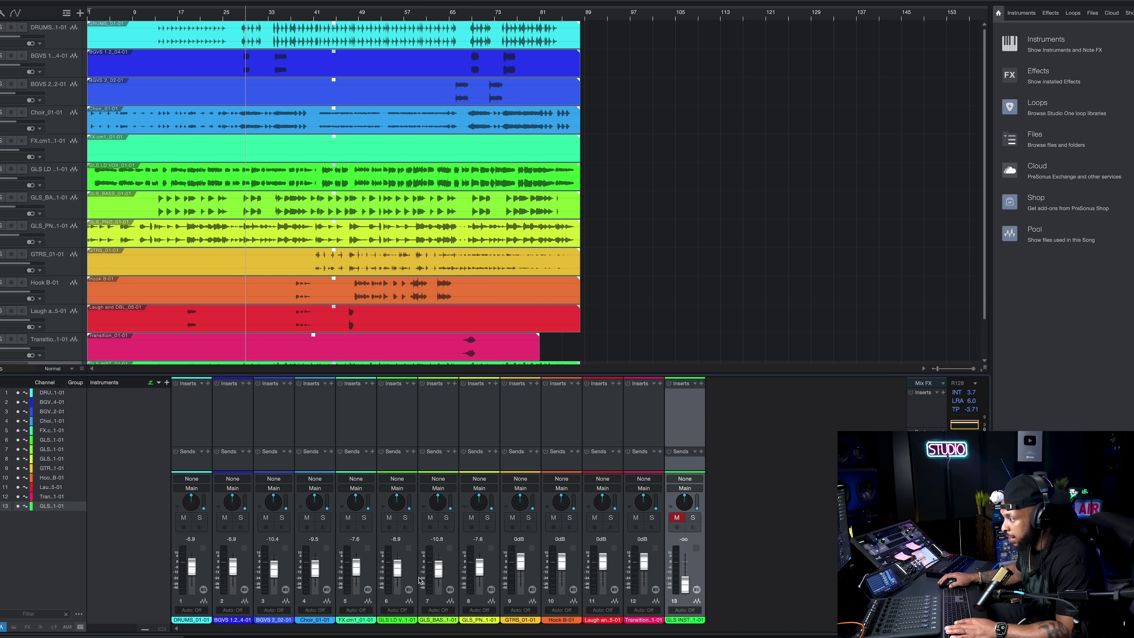
left_click_drag(365, 625, 655, 625)
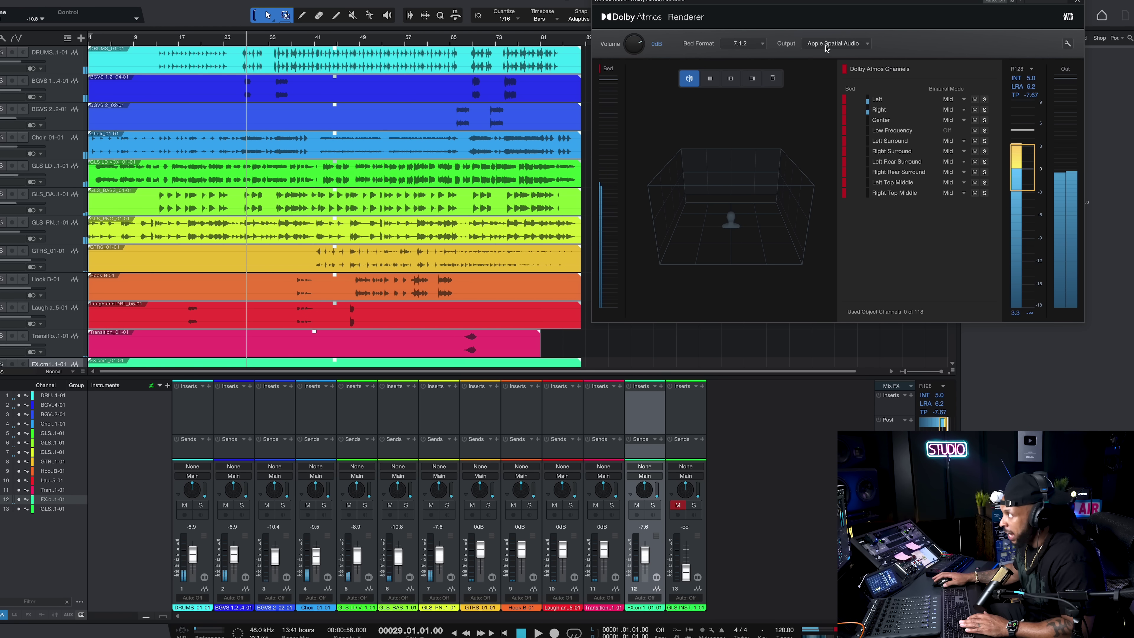
Audition the full mix from bar 29, and solo the GLS PNO channel to play it alone
key("space")
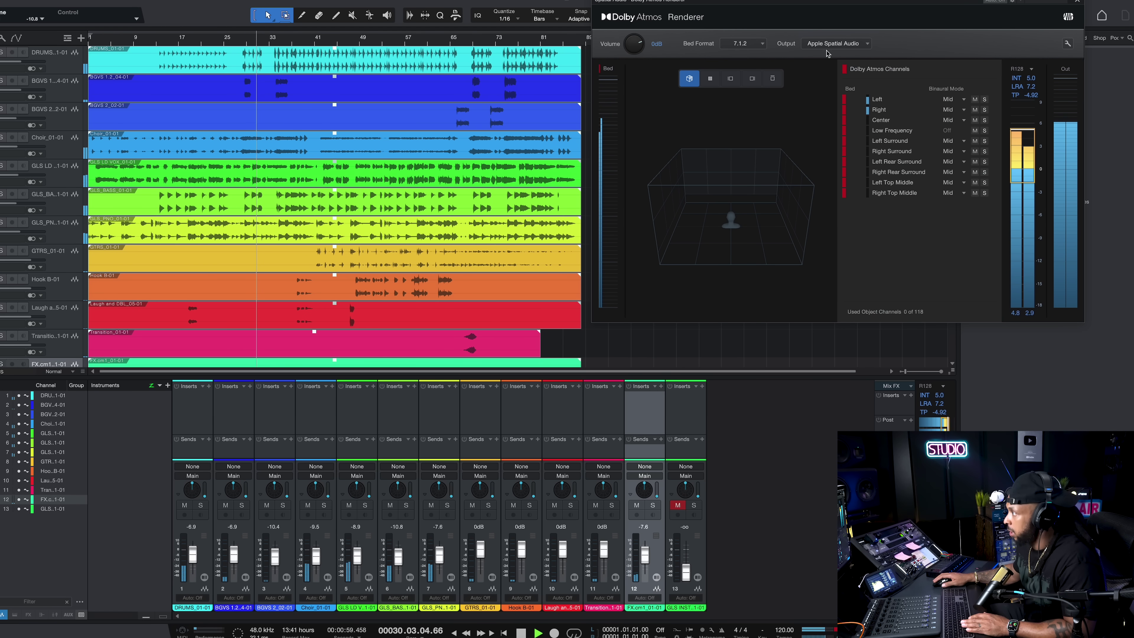
key("space")
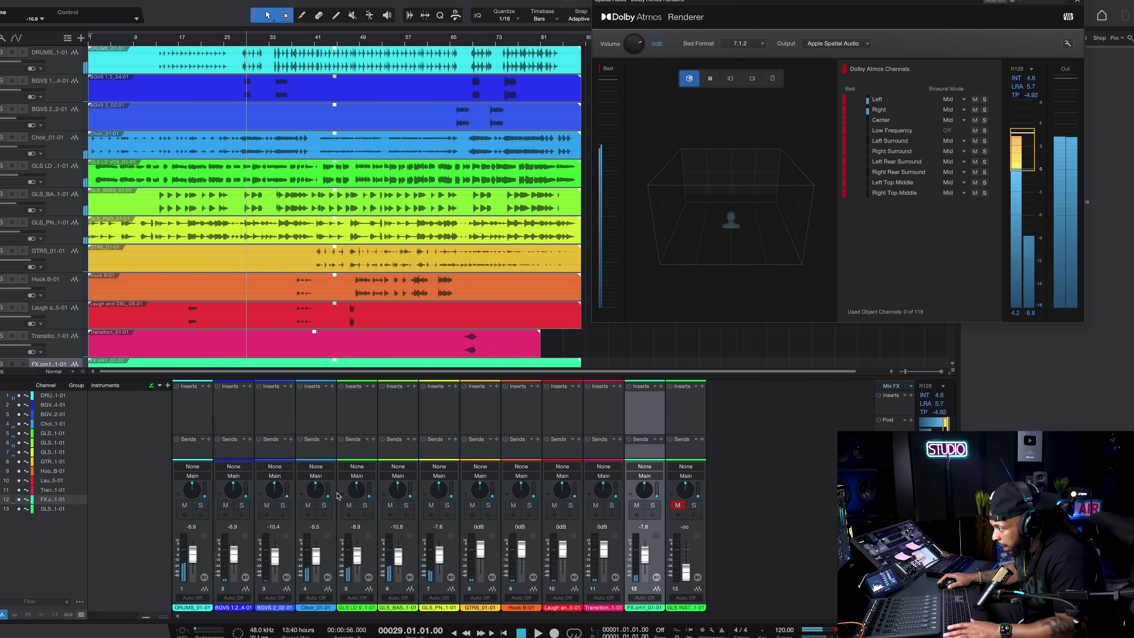
left_click(442, 497)
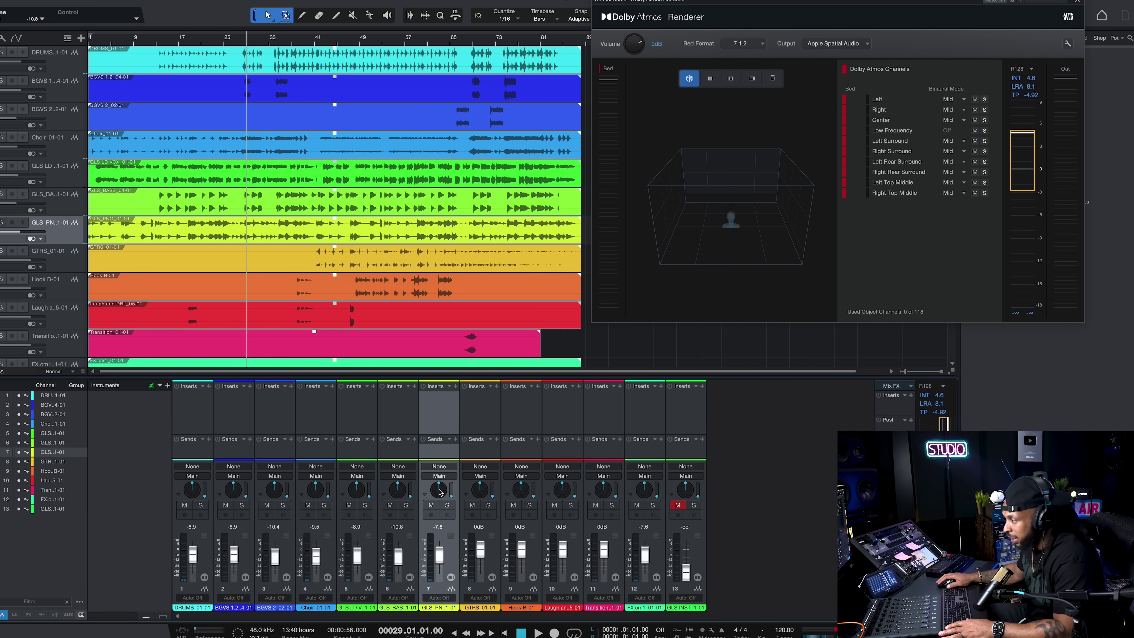
left_click(447, 506)
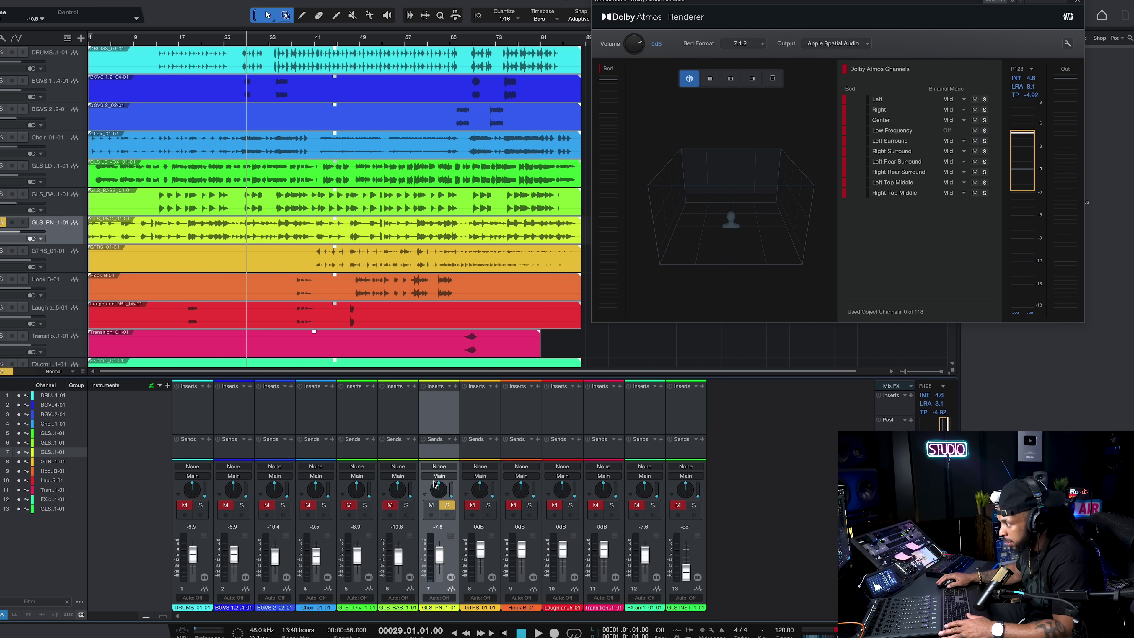
key("space")
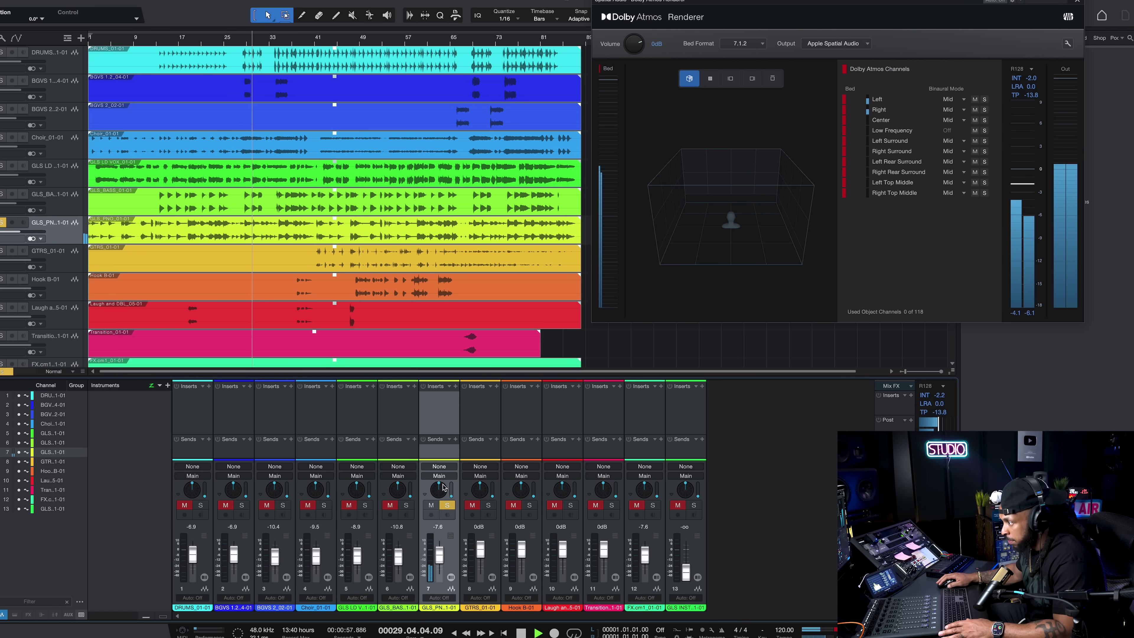
Try raising the GLS PNO channel's pan elevation to 46.7° while auditioning it
mouse_move(443, 487)
left_mouse_down()
mouse_move(437, 505)
mouse_move(440, 472)
left_mouse_up()
key("space")
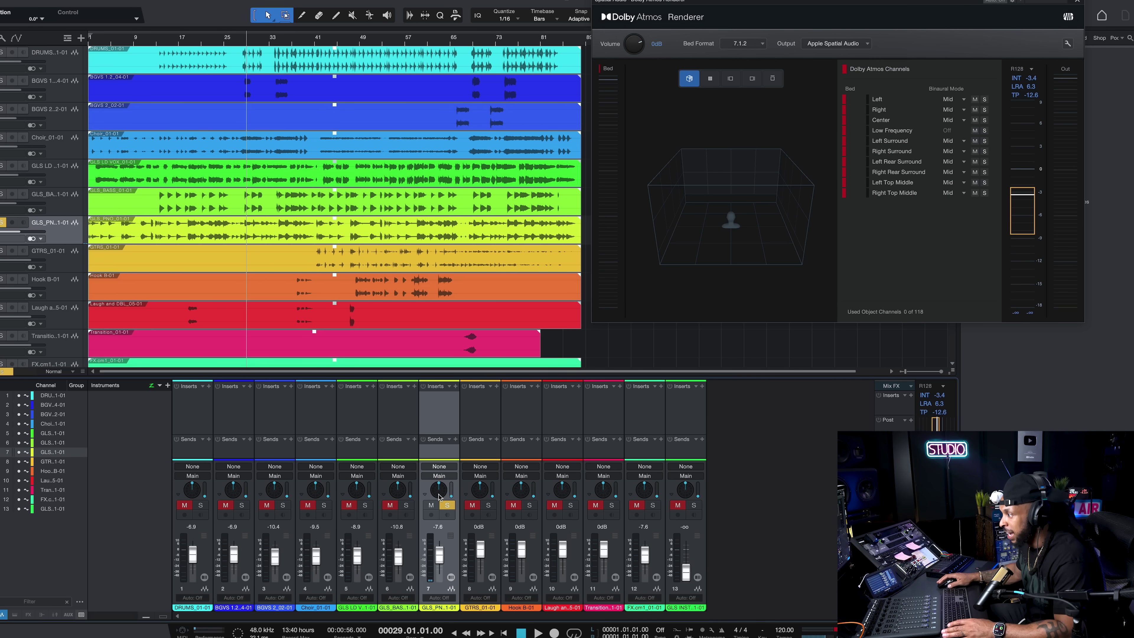
key("space")
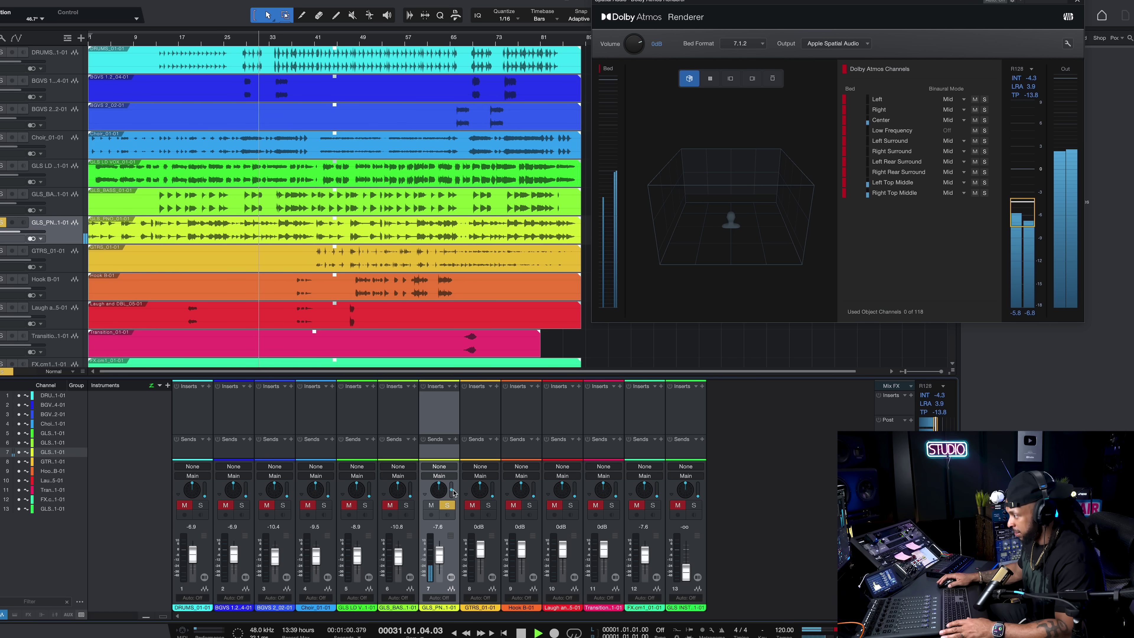
key("space")
Open the GLS PNO channel's Surround Panner and widen the spread so left and right sit directly beside the listener
double_click(440, 492)
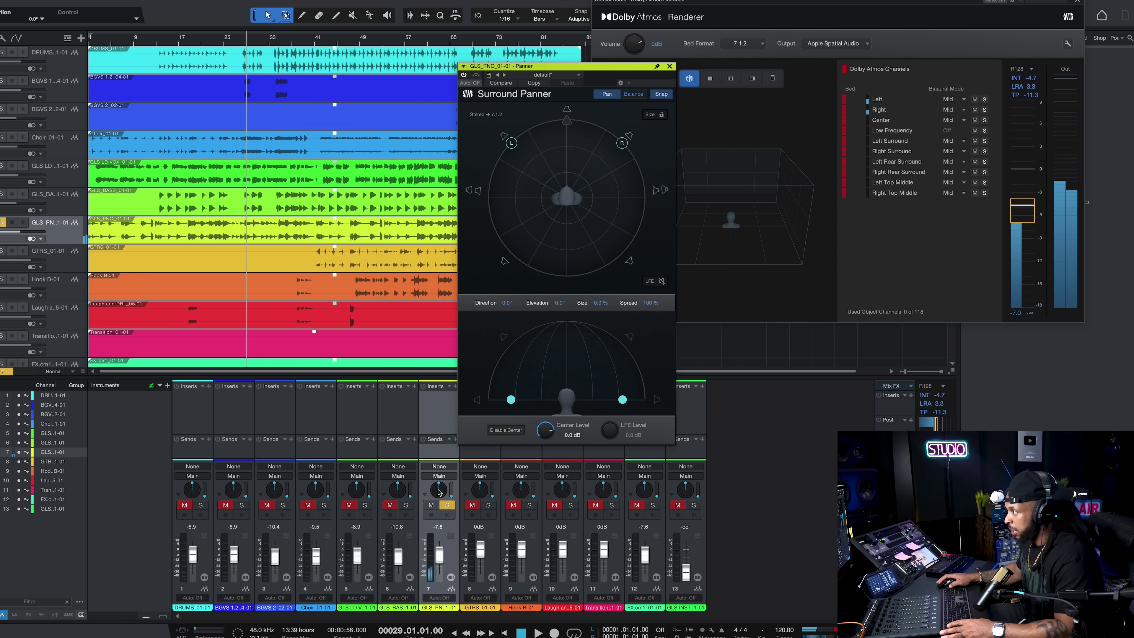
key("space")
left_click_drag(512, 146, 489, 191)
key("space")
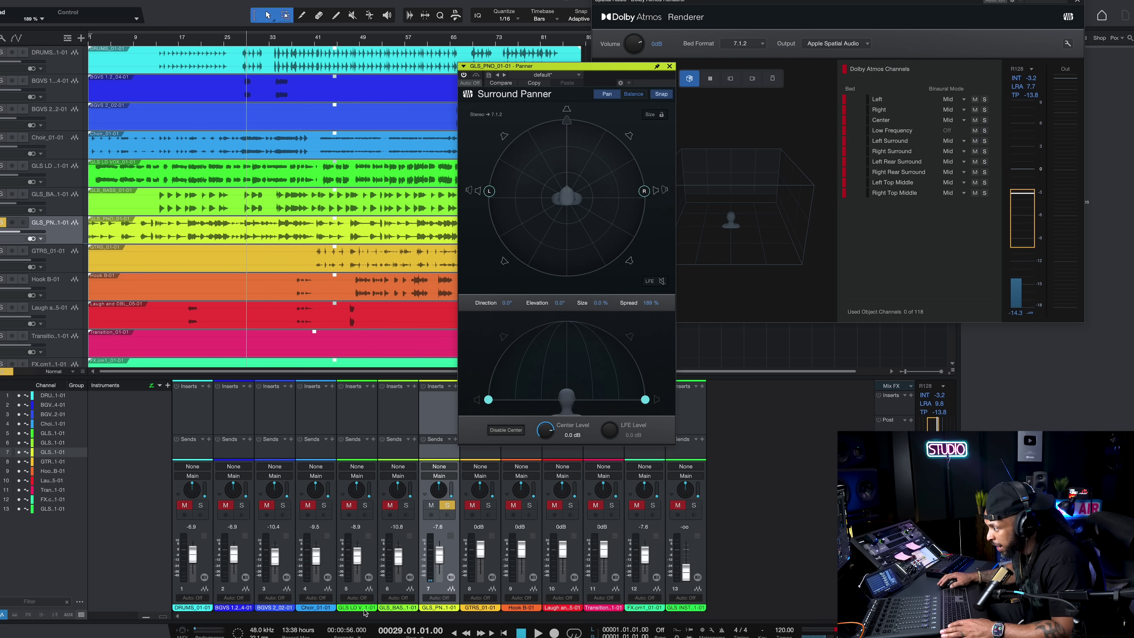
Raise the Choir channel's pan elevation to 56.7° and unsolo the GLS PNO channel to hear the full mix
left_click(321, 513)
left_click_drag(329, 502, 330, 491)
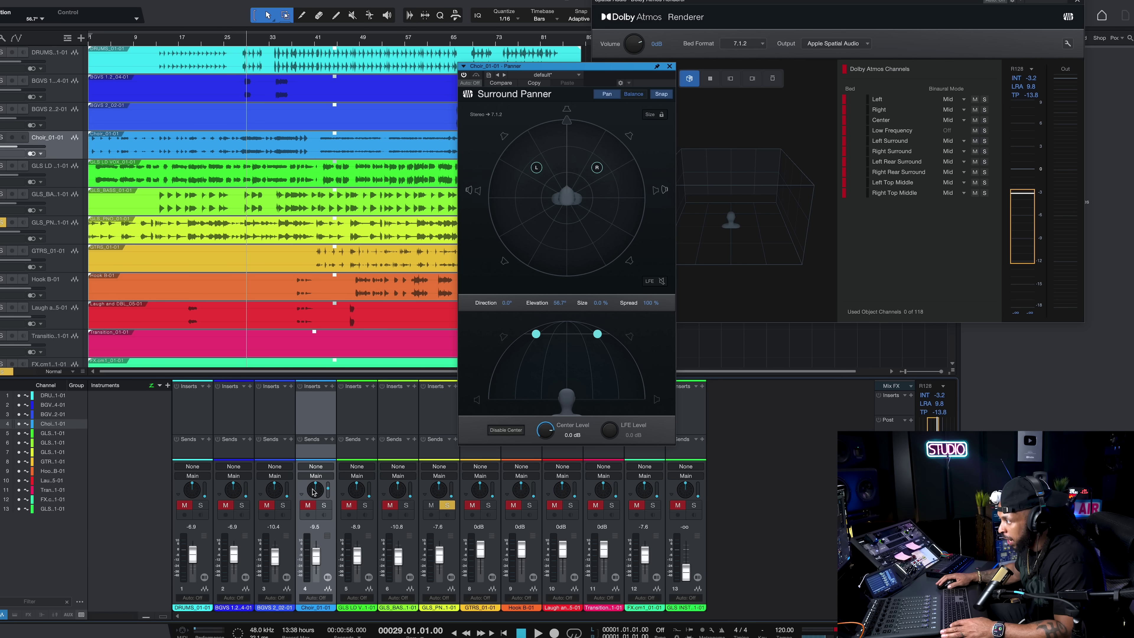
key("space")
mouse_move(314, 492)
left_mouse_down()
mouse_move(327, 494)
mouse_move(314, 492)
left_mouse_up()
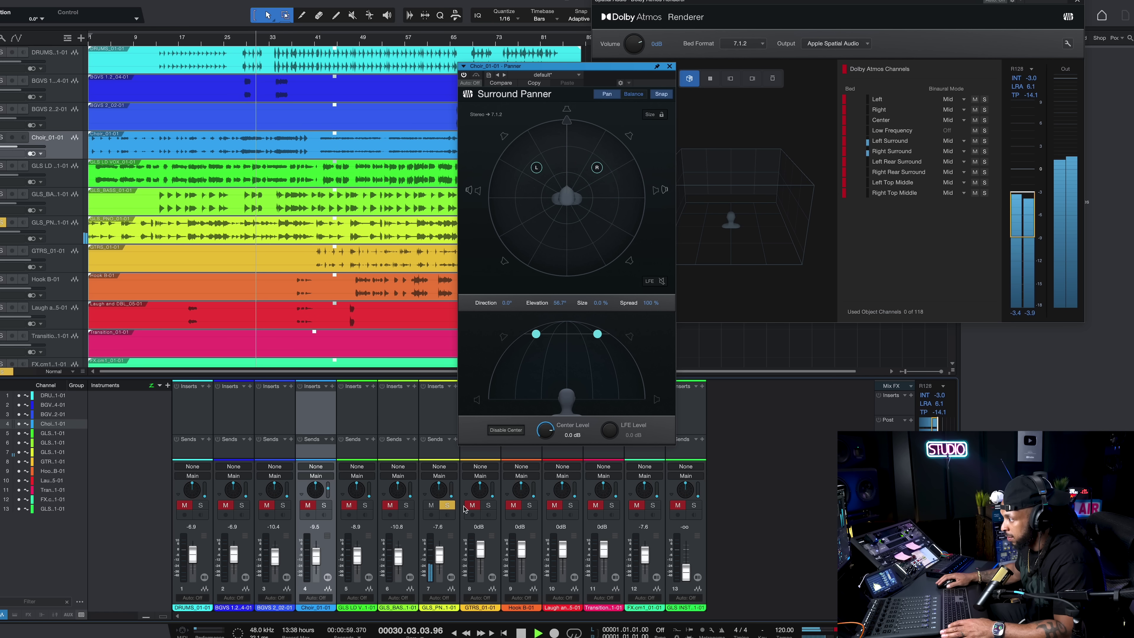
left_click(448, 506)
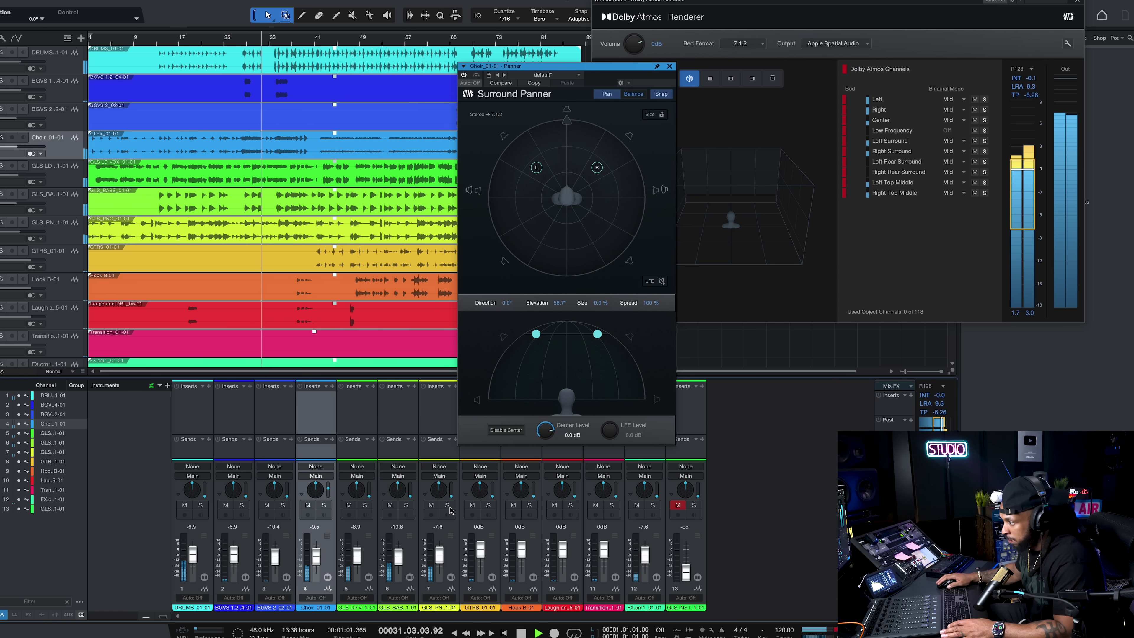
key("space")
Add a send from the DRUMS channel to a new bus channel and name the bus DRUMS REAR
left_click(208, 568)
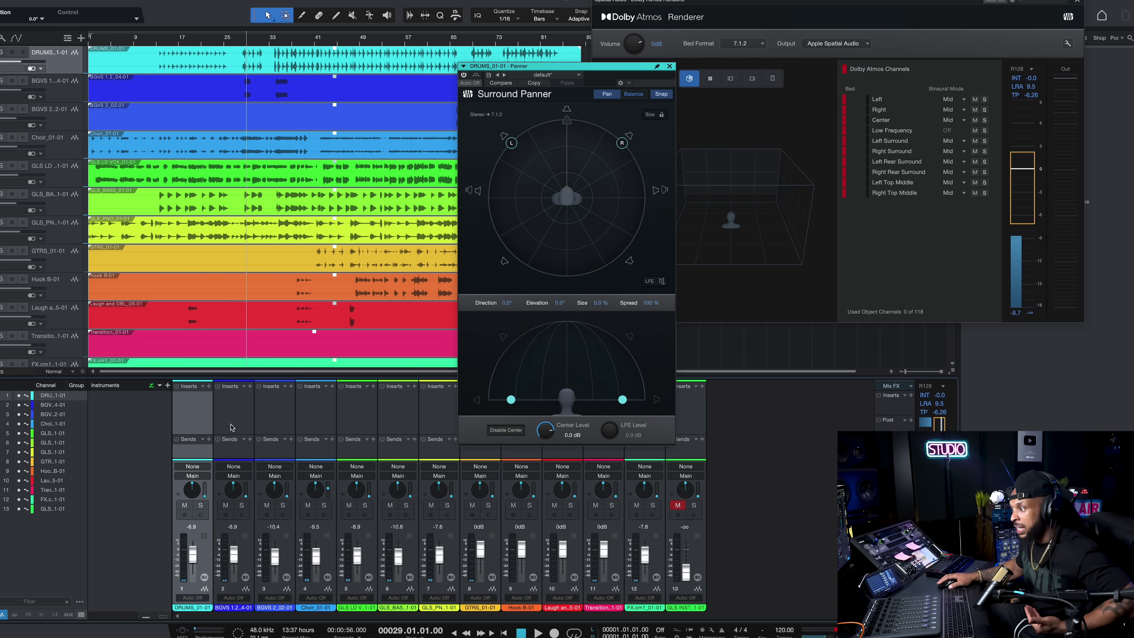
left_click(208, 440)
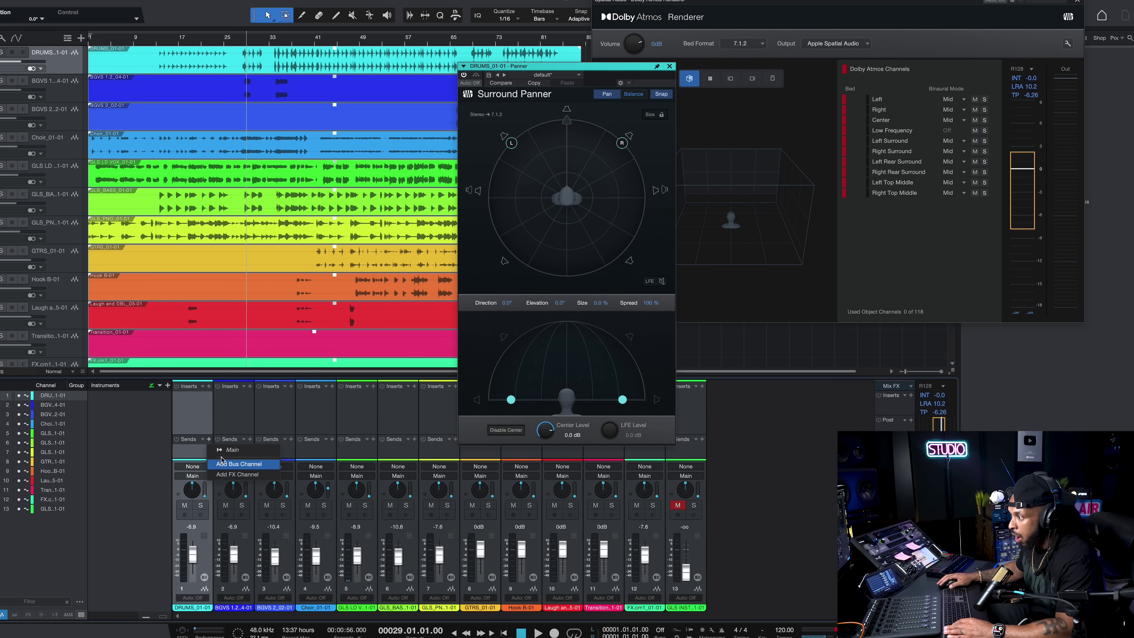
left_click(257, 468)
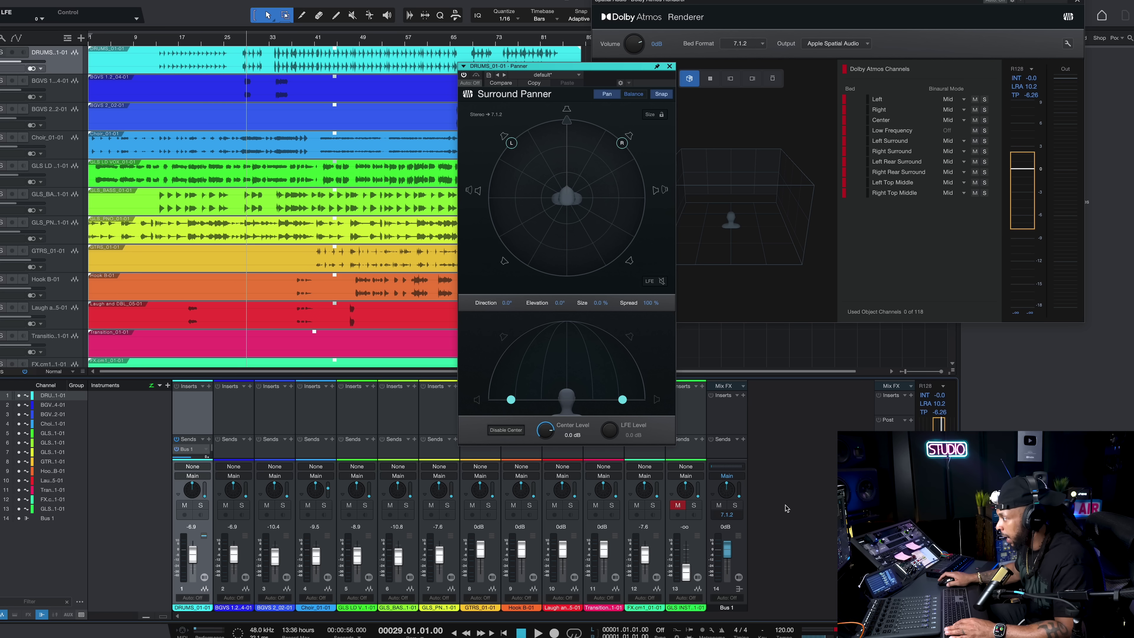
double_click(732, 609)
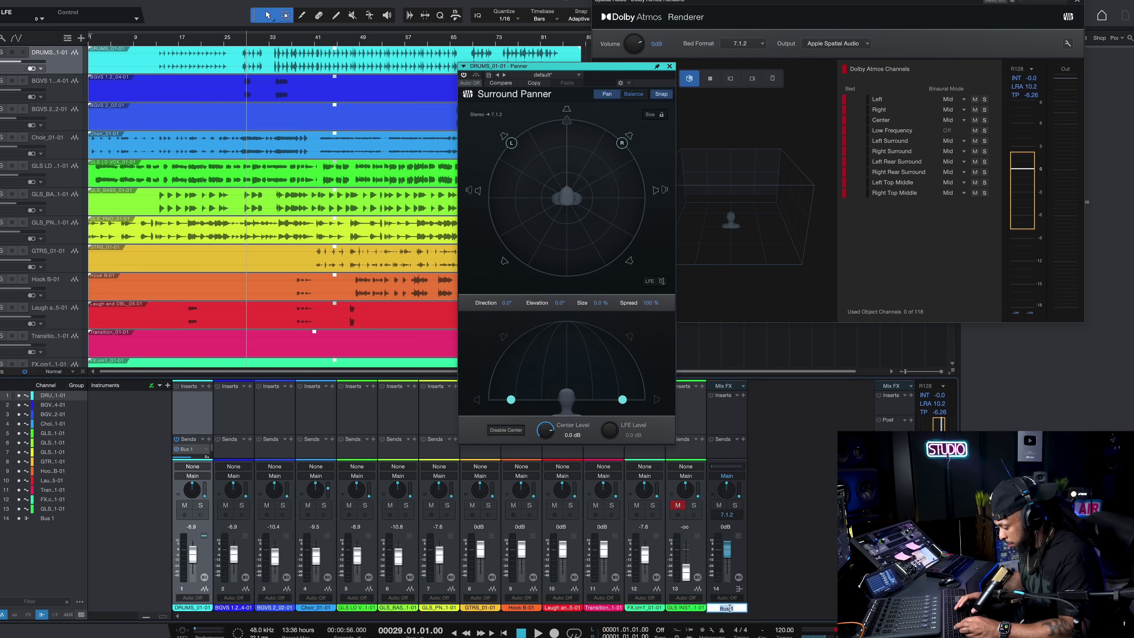
type("DRUMS REAR")
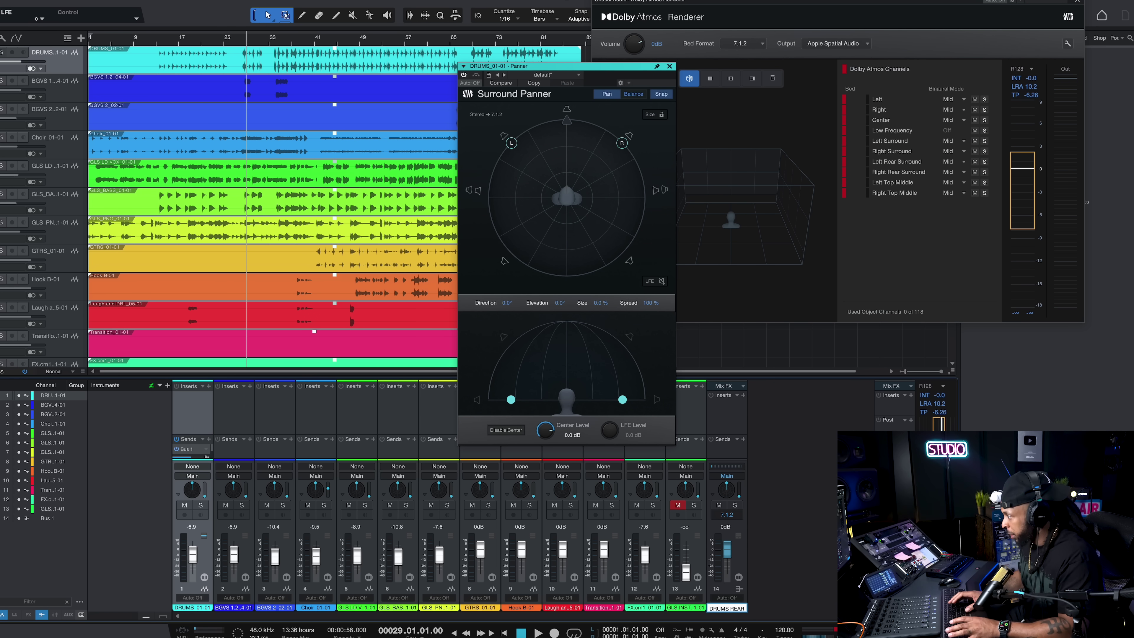
key("Return")
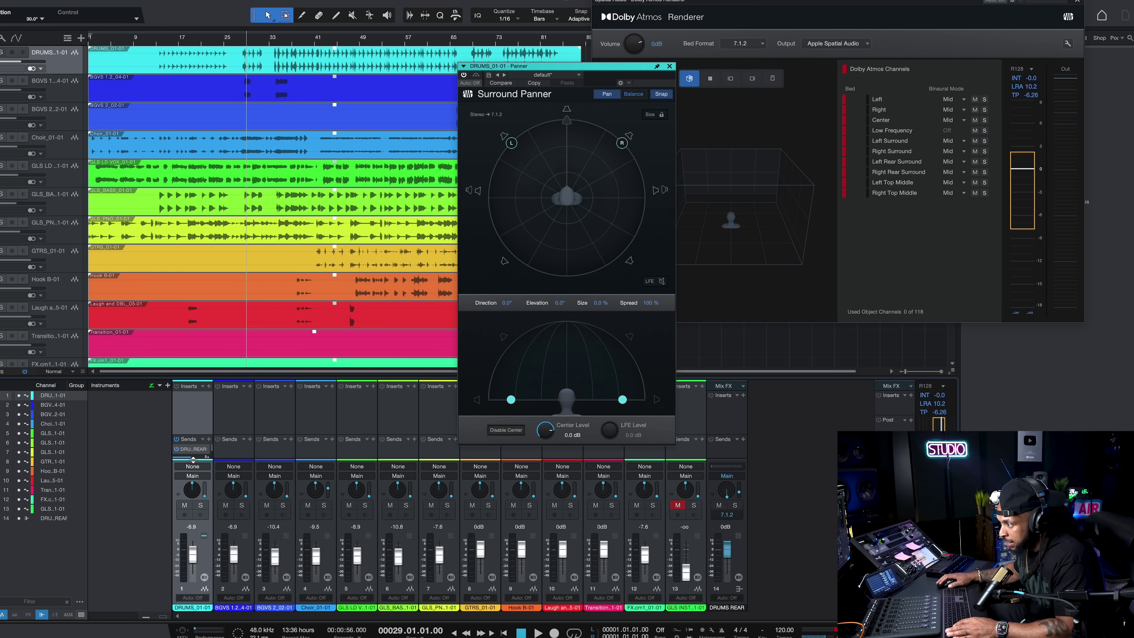
Resize the mixer's sends section and move the DRUMS panner clear of the Dolby Atmos Renderer while auditioning the mix
left_click_drag(191, 459, 195, 460)
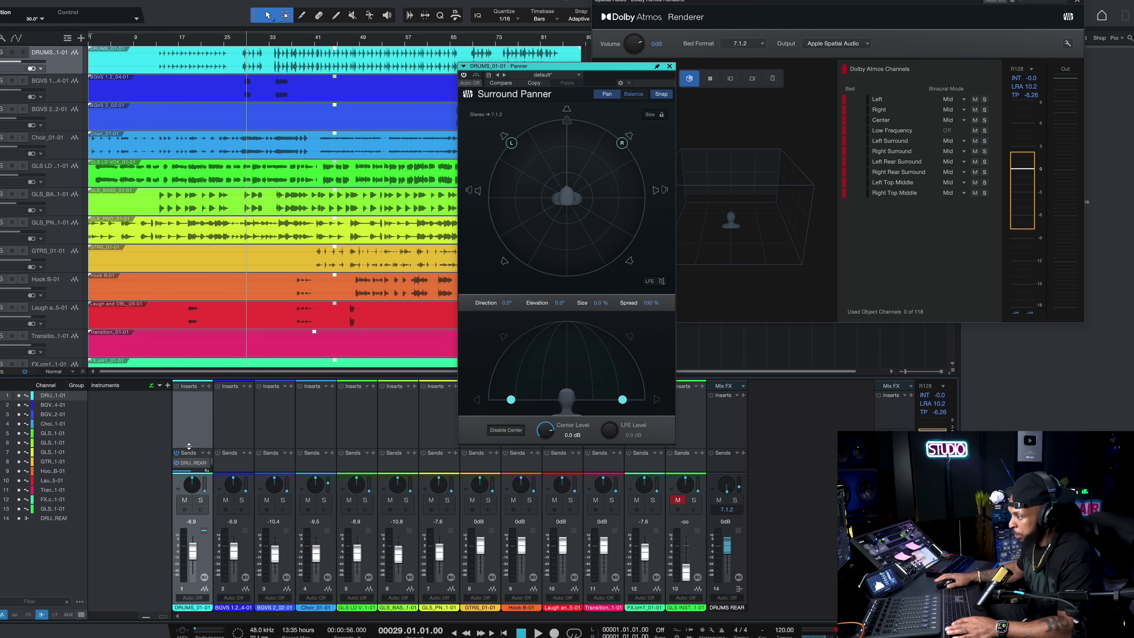
key("space")
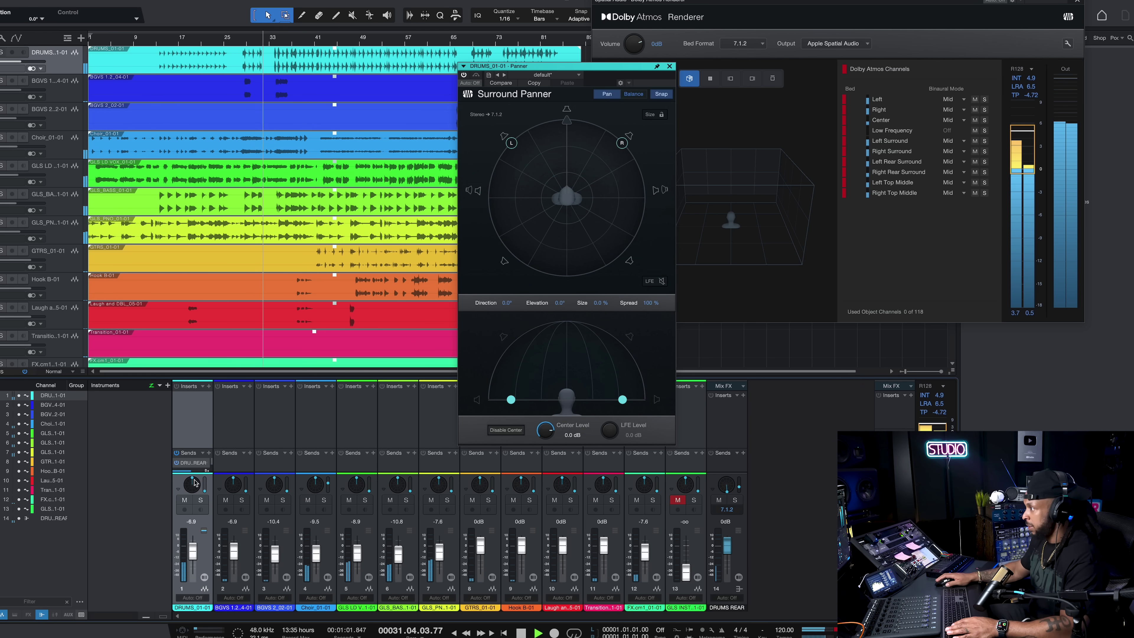
left_click_drag(627, 63, 529, 42)
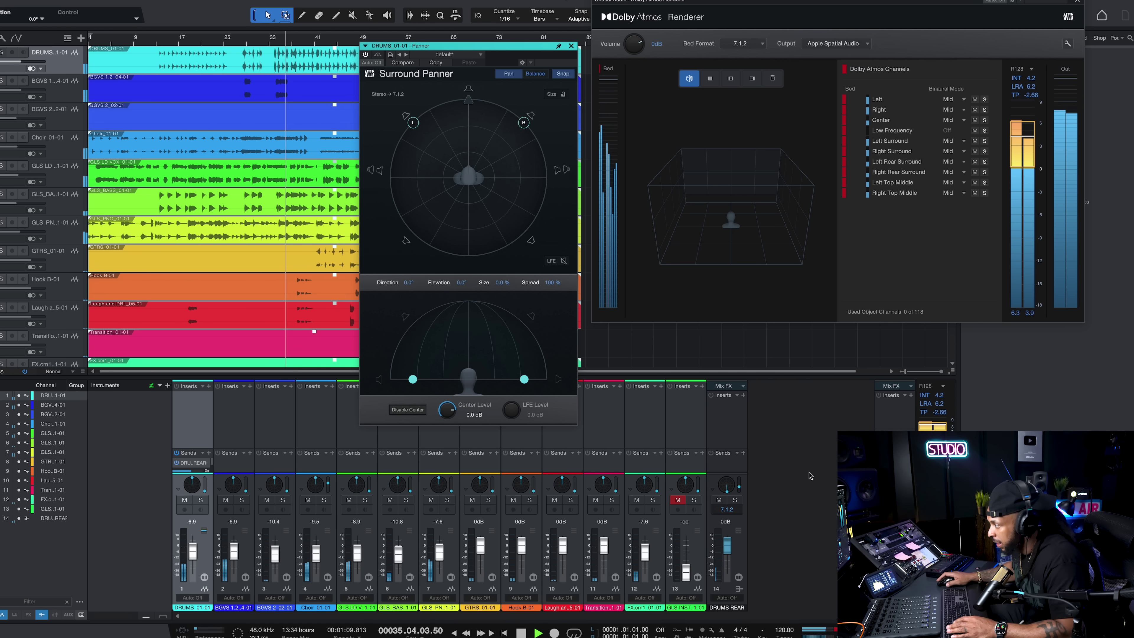
key("space")
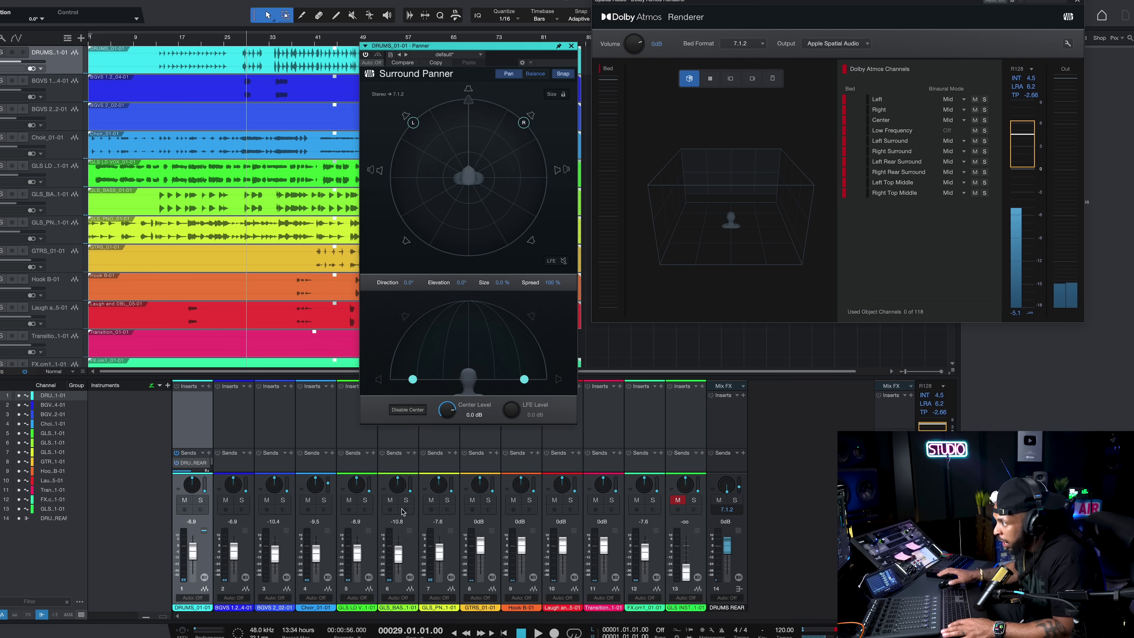
Select the Hook B track and audition the section where its audio begins
left_click(312, 278)
key("space")
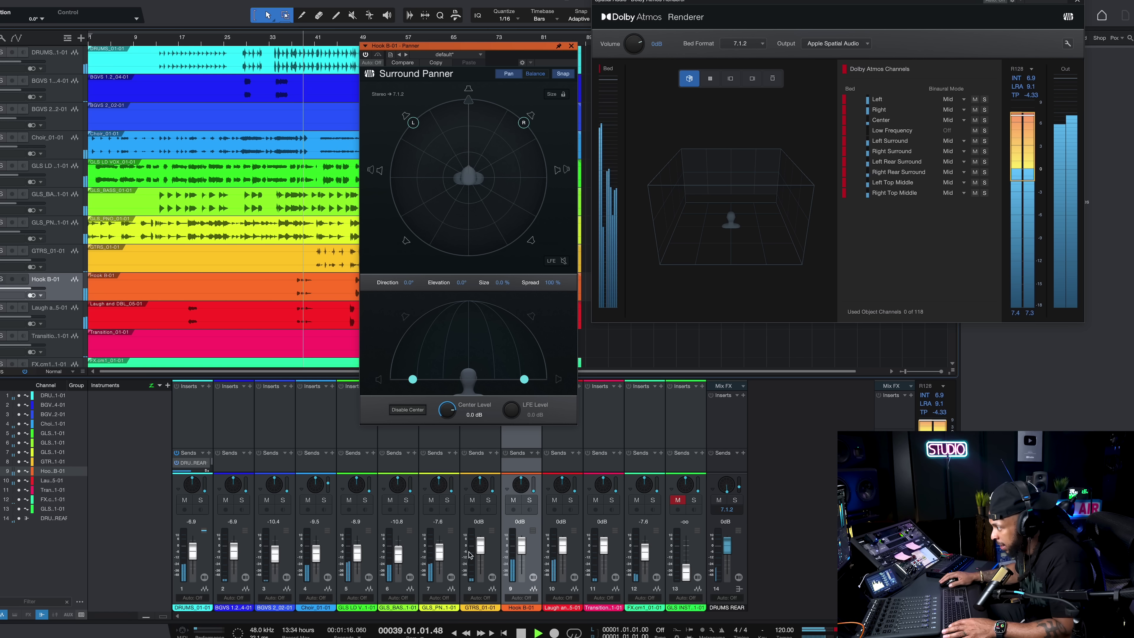
mouse_move(389, 566)
key("space")
key("space")
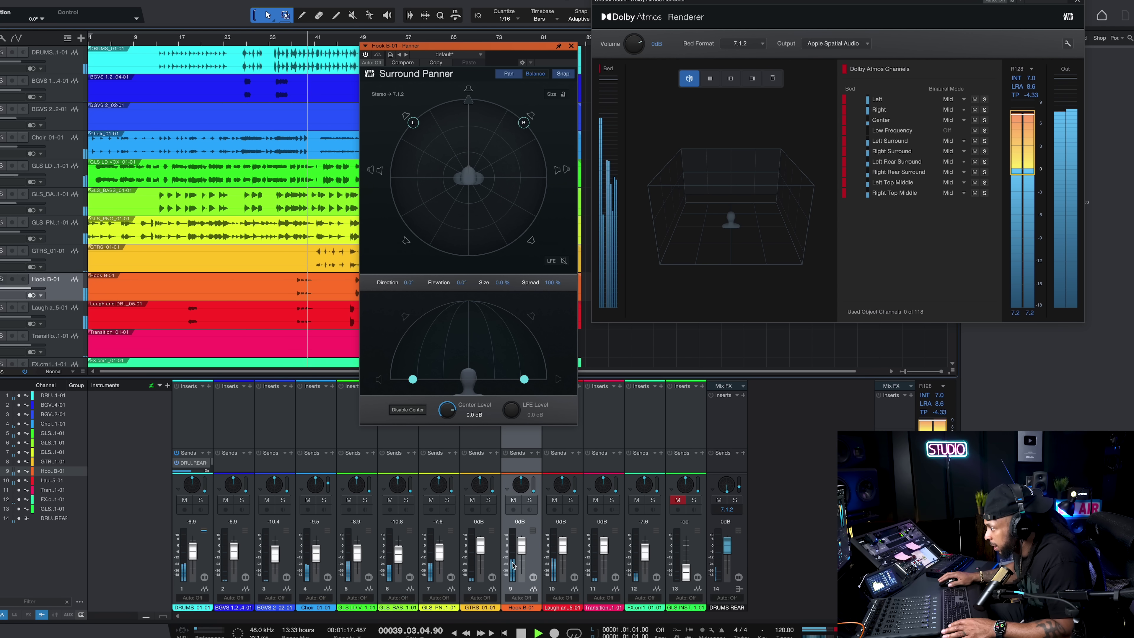
Lower the Laugh and DBL channel's volume to -14.4 dB while auditioning the hook section
left_click_drag(562, 545, 564, 551)
key("space")
key("space")
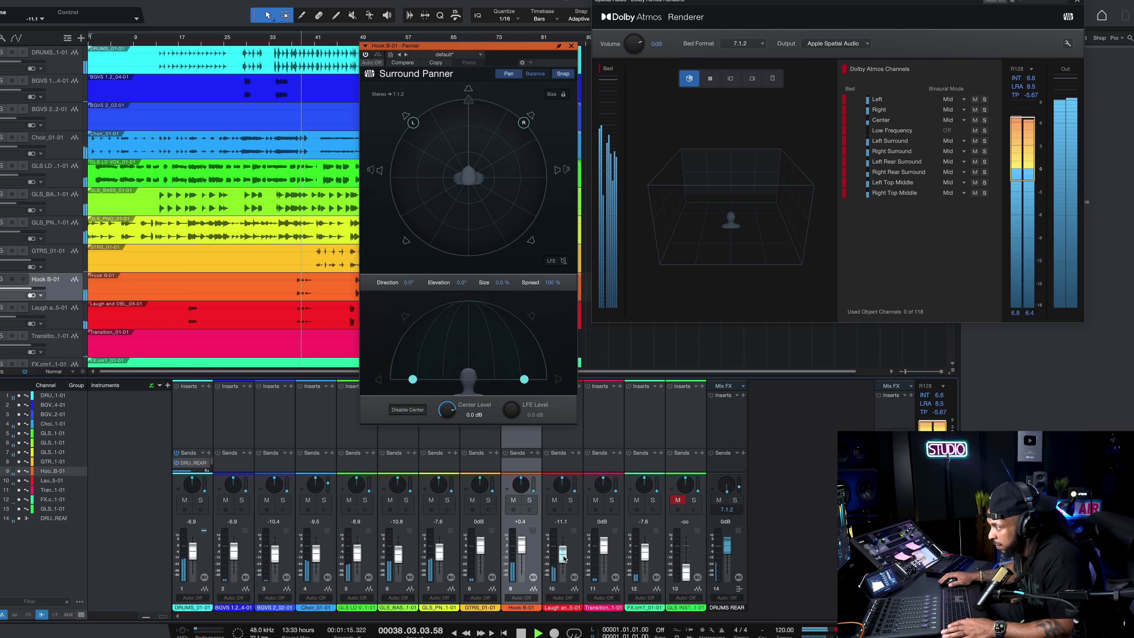
left_click_drag(564, 559, 564, 560)
key("space")
Open the Laugh and DBL channel's Surround Panner, widen the spread to about 189% and raise the elevation to about 26°
double_click(563, 485)
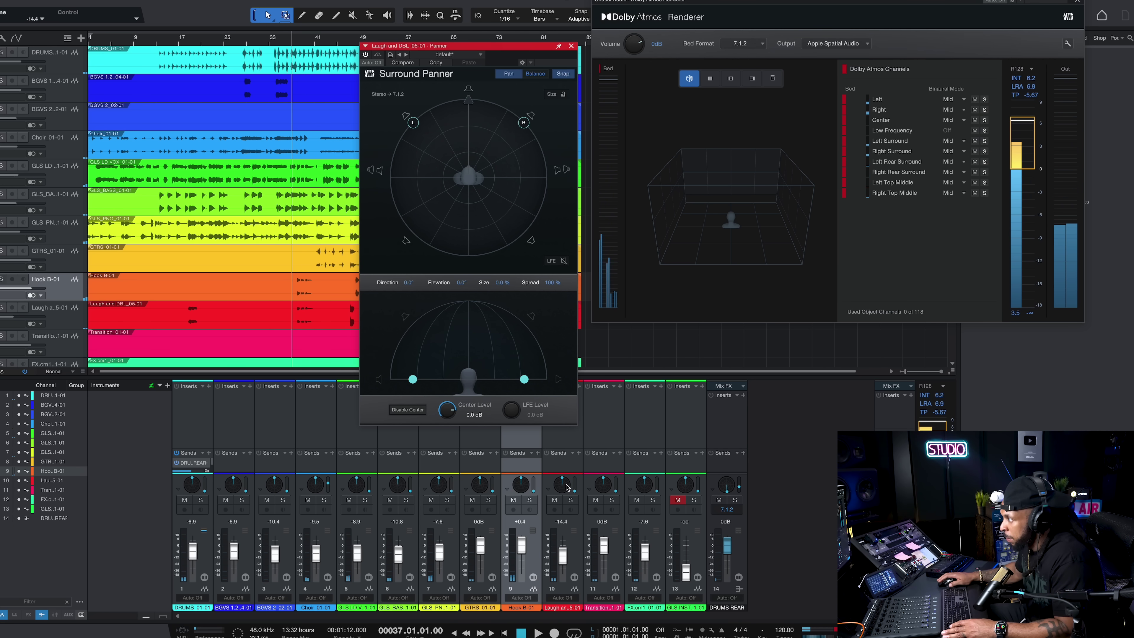
key("space")
left_click_drag(413, 123, 394, 179)
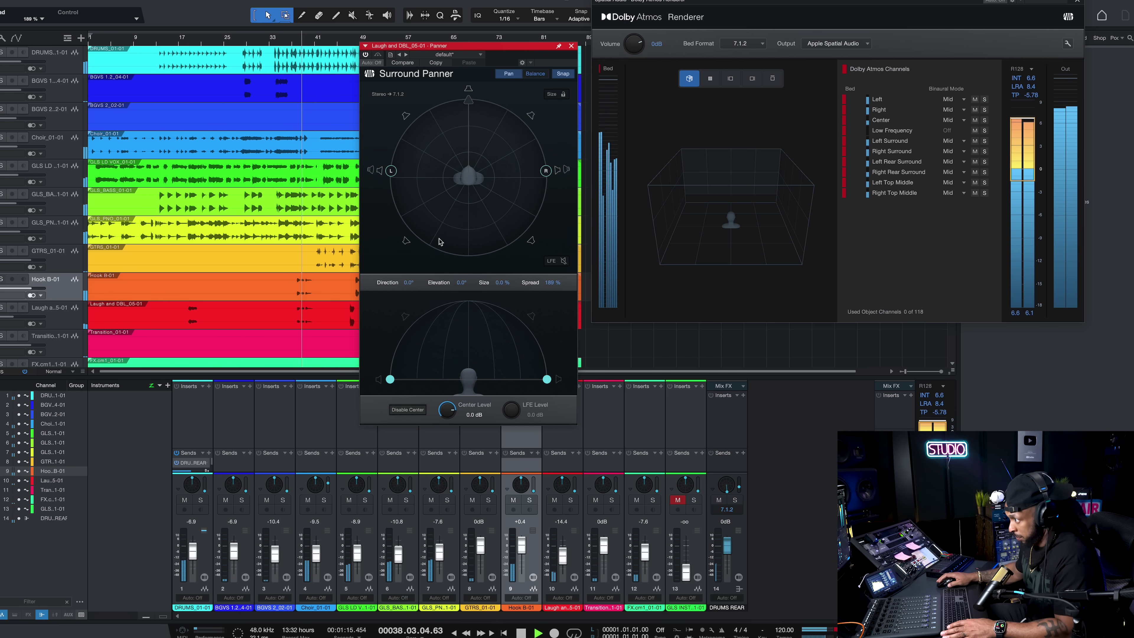
left_click_drag(546, 376, 545, 352)
key("space")
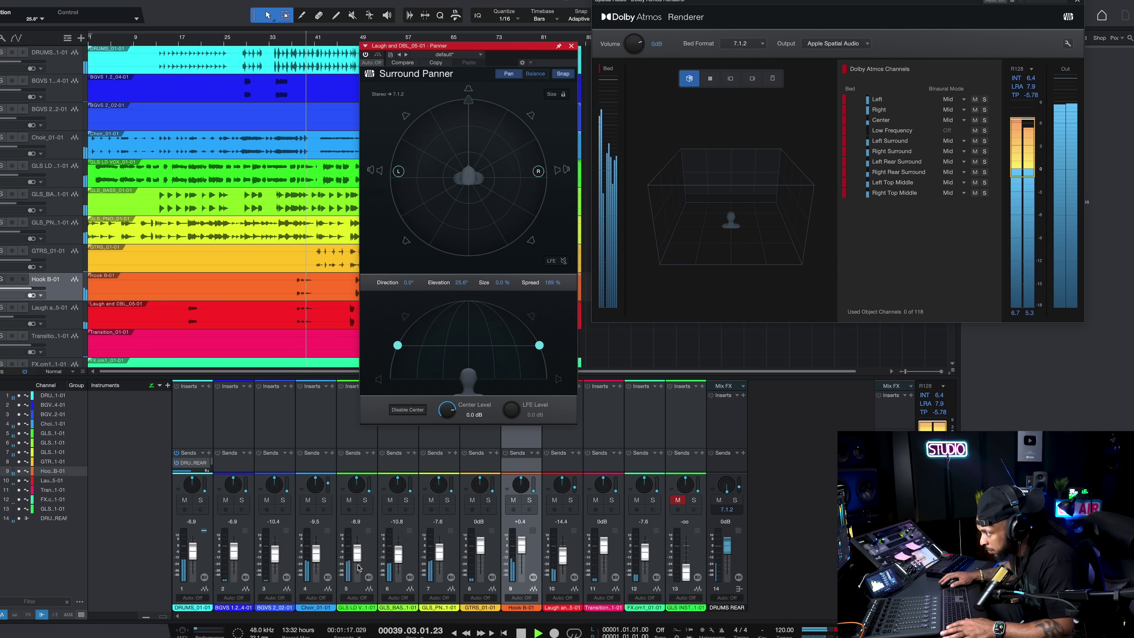
Raise the GLS LD VOX channel's volume to -4.4 dB and bring the FX channel's volume to 0 dB
left_click_drag(360, 564, 360, 557)
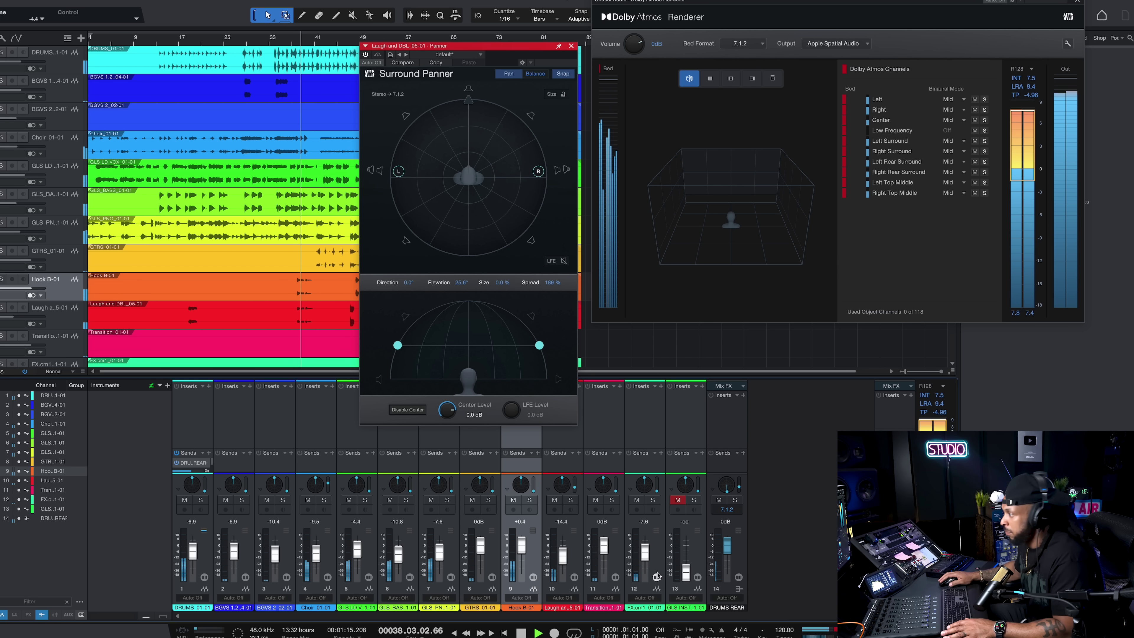
left_click_drag(644, 558, 644, 556)
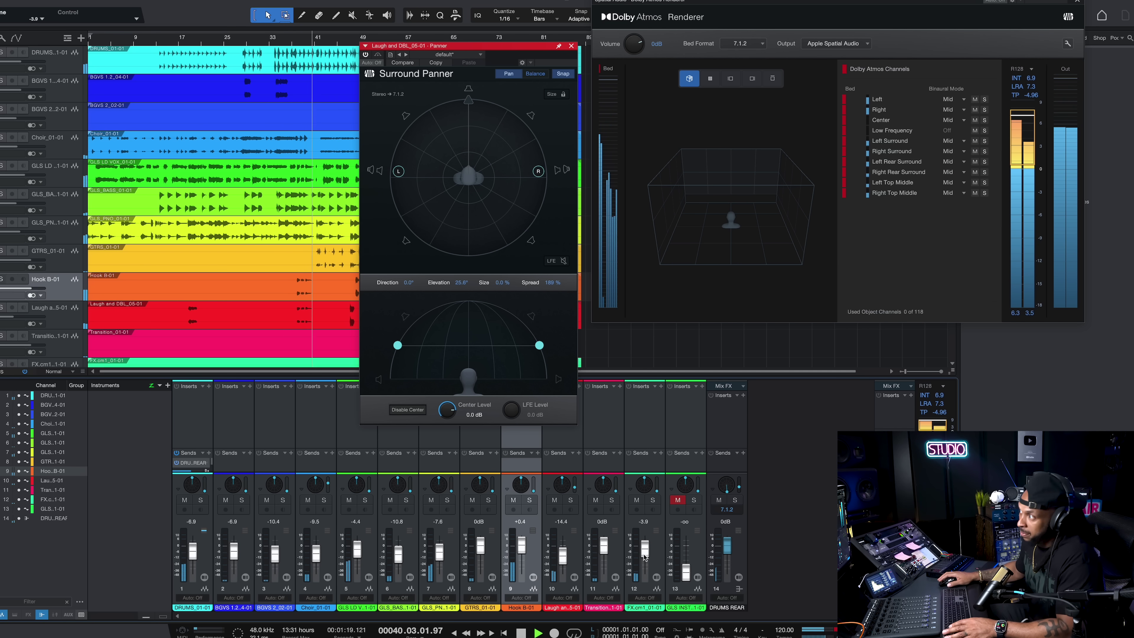
left_click_drag(645, 557, 647, 549)
left_click(647, 549, "alt")
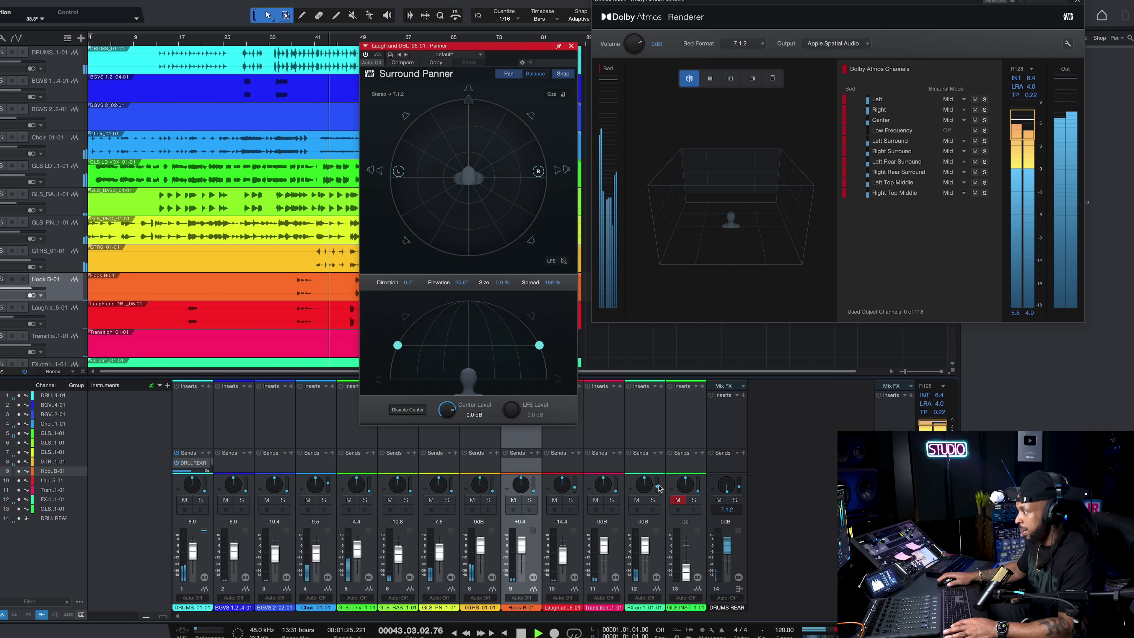
Add a send from the FX channel to the existing DRUMS REAR bus
left_click(642, 461)
left_click(660, 453)
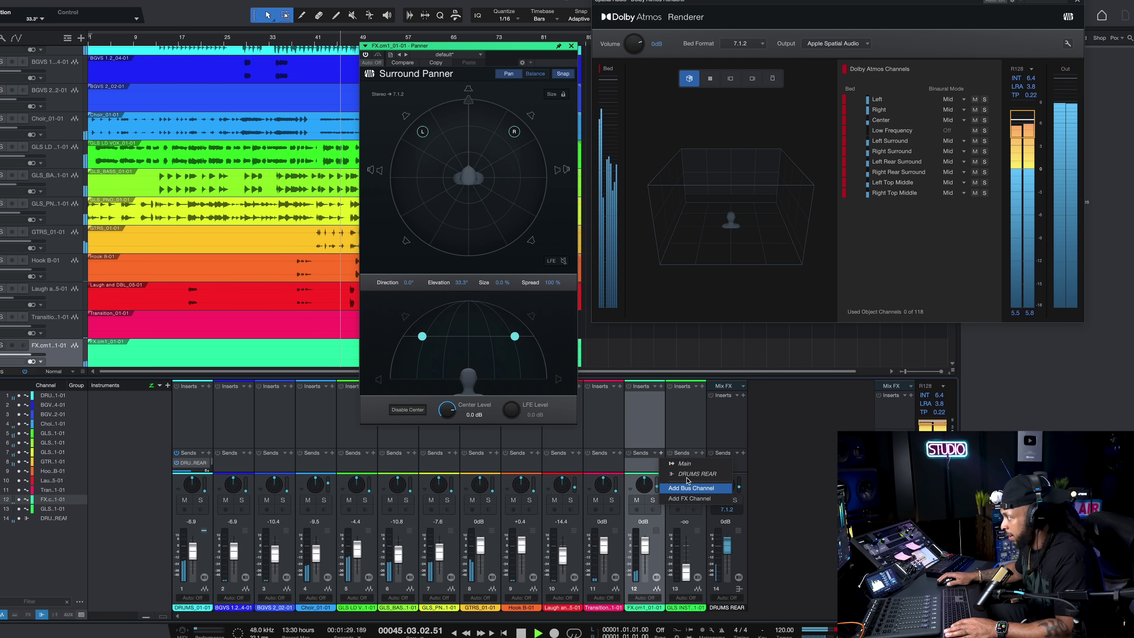
left_click(690, 474)
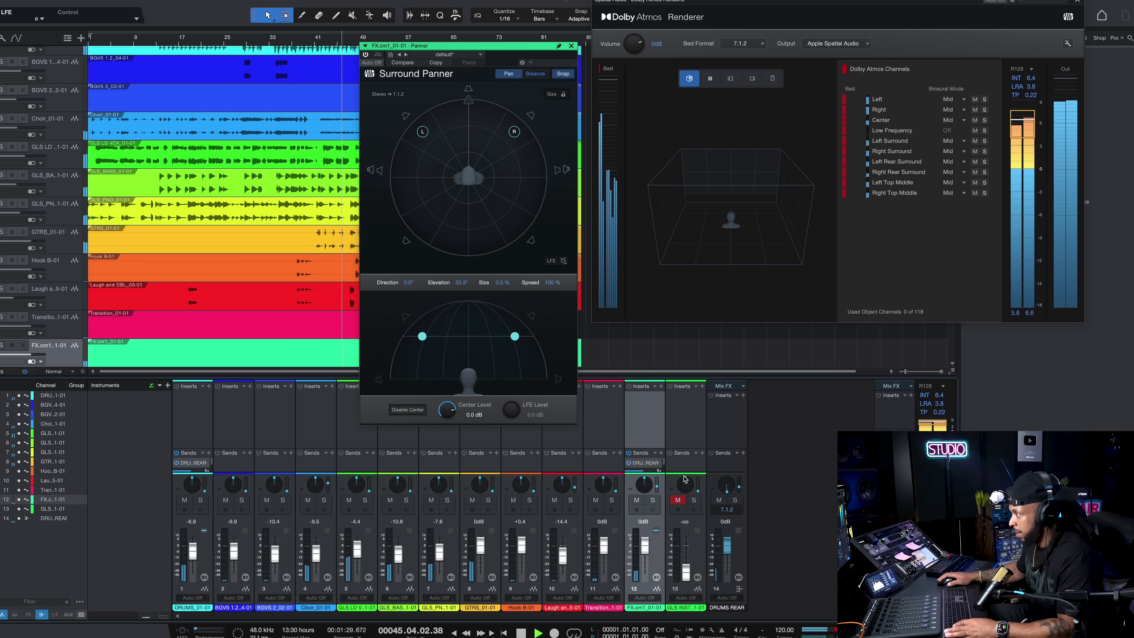
Flip the faders to the DRUMS REAR sends, set the FX channel's send level to -0.8 dB, and turn the fader flip off
right_click(641, 469)
left_click(674, 500)
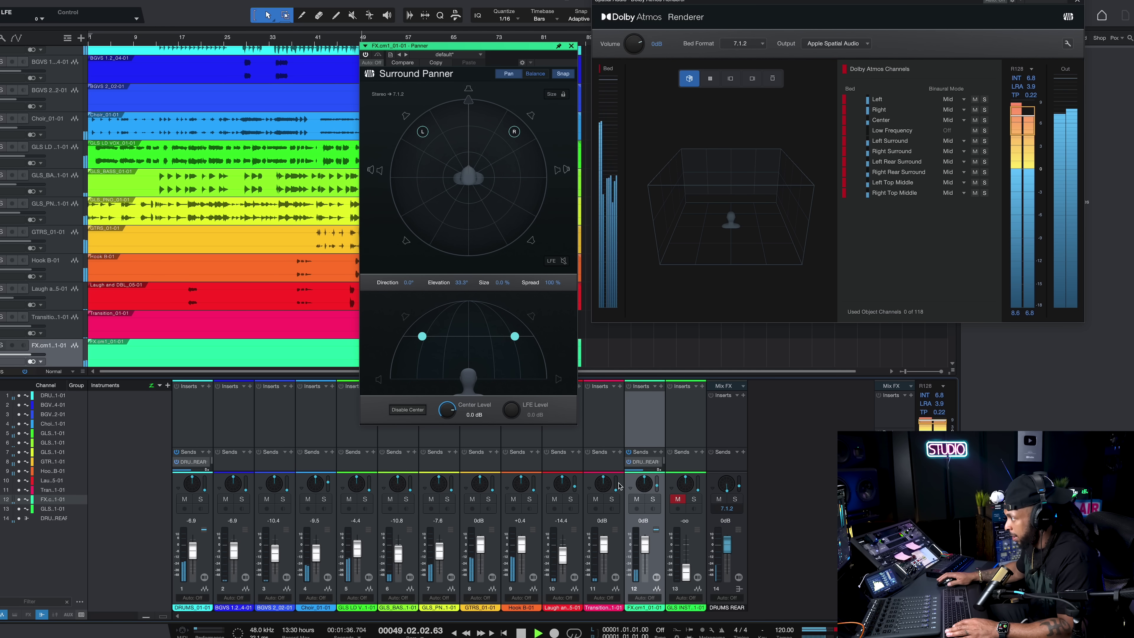
right_click(646, 468)
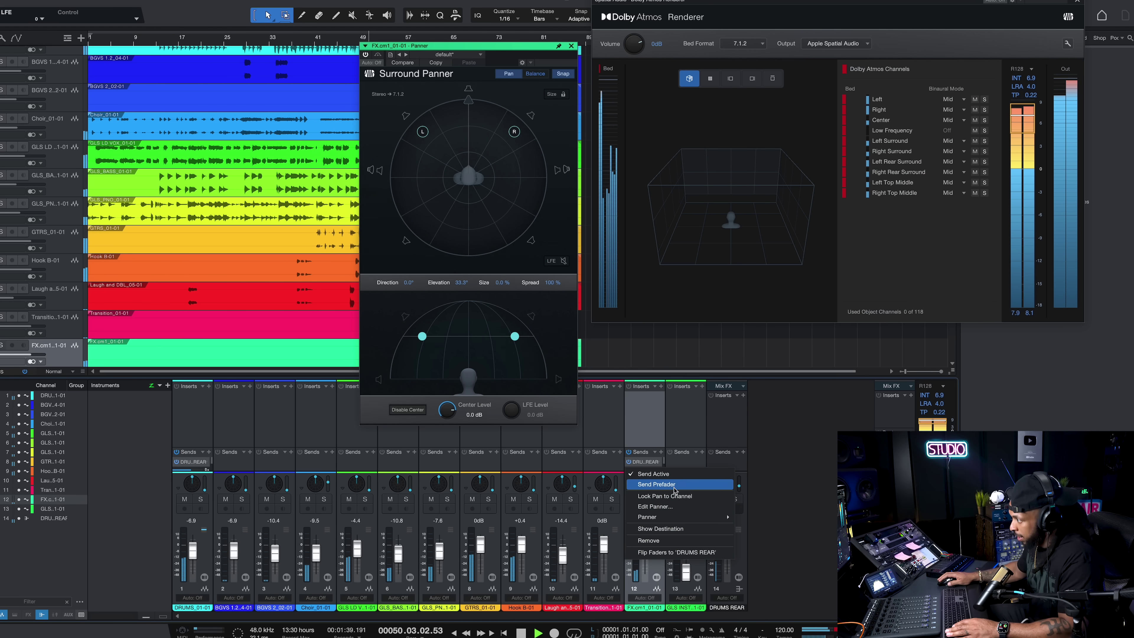
left_click(665, 553)
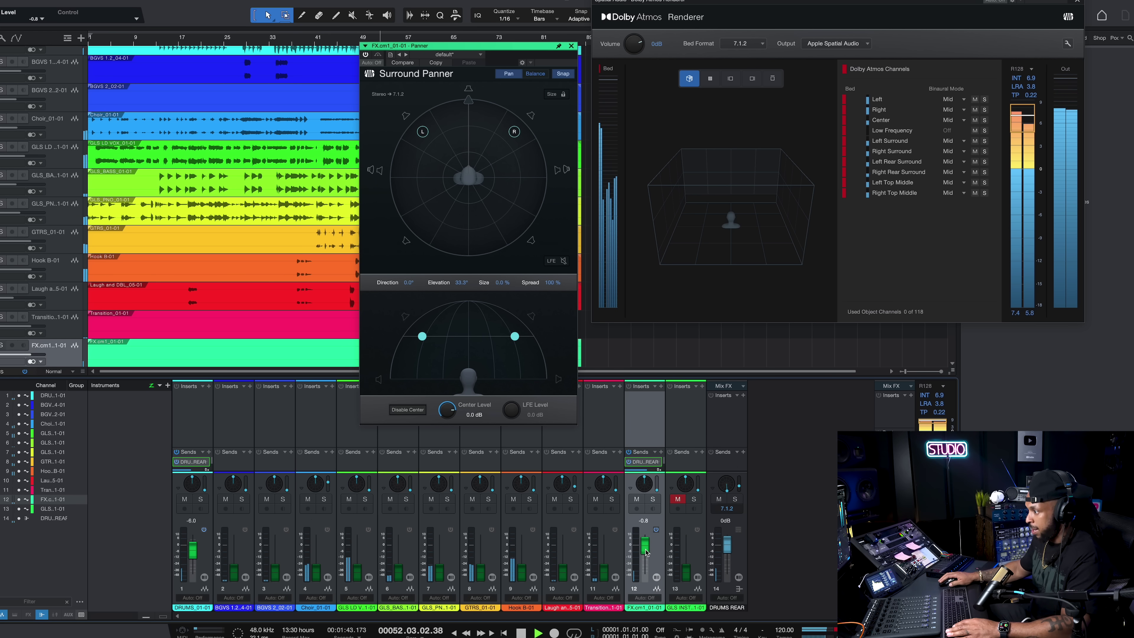
right_click(649, 467)
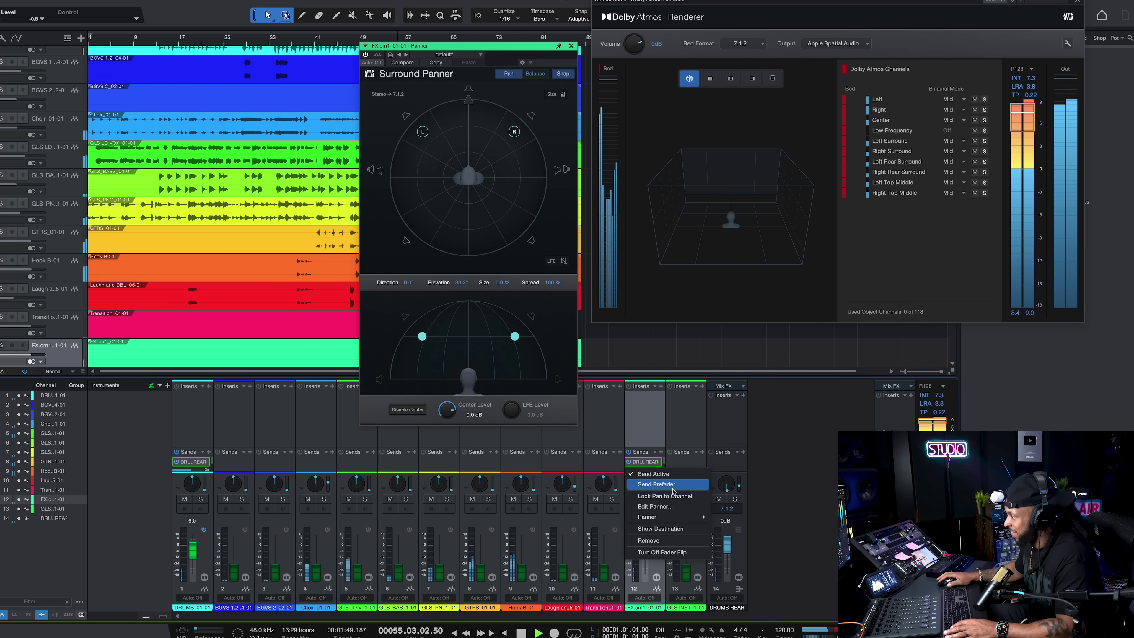
mouse_move(646, 517)
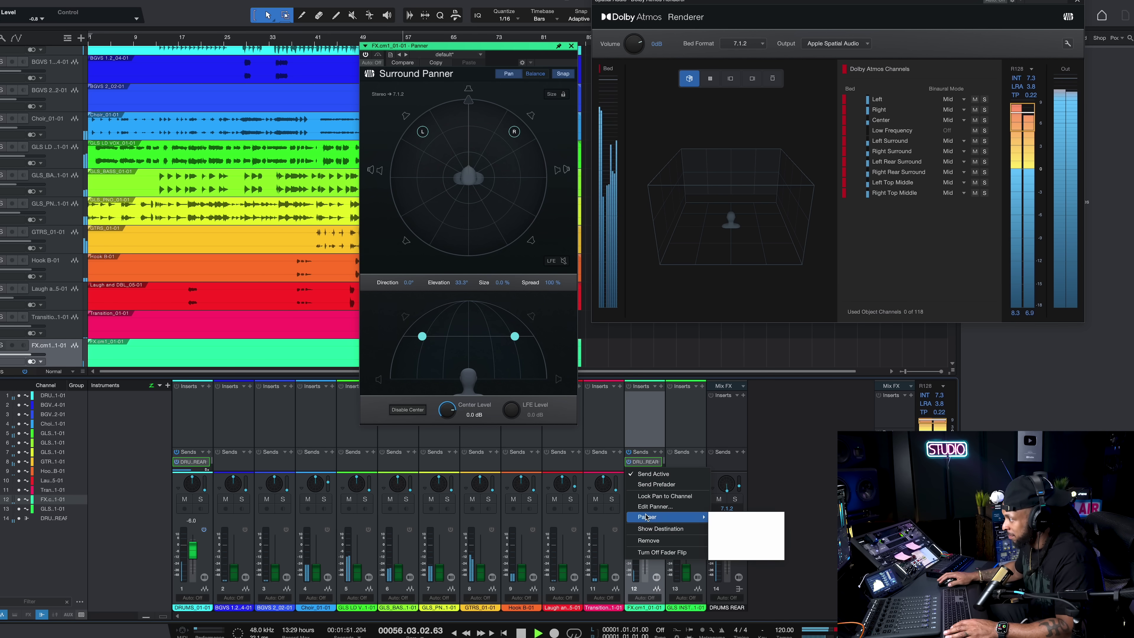
left_click(659, 554)
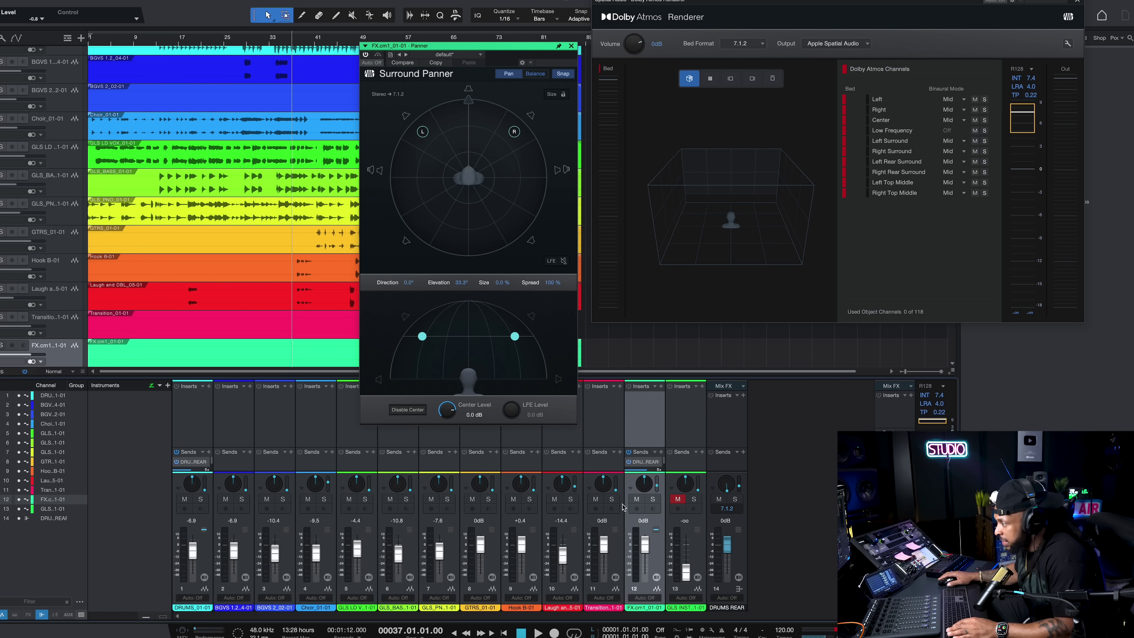
Switch the GTRS channel to the Spatial Object Panner and move its object close in front of the listener, at about X -7, Y 43
right_click(473, 493)
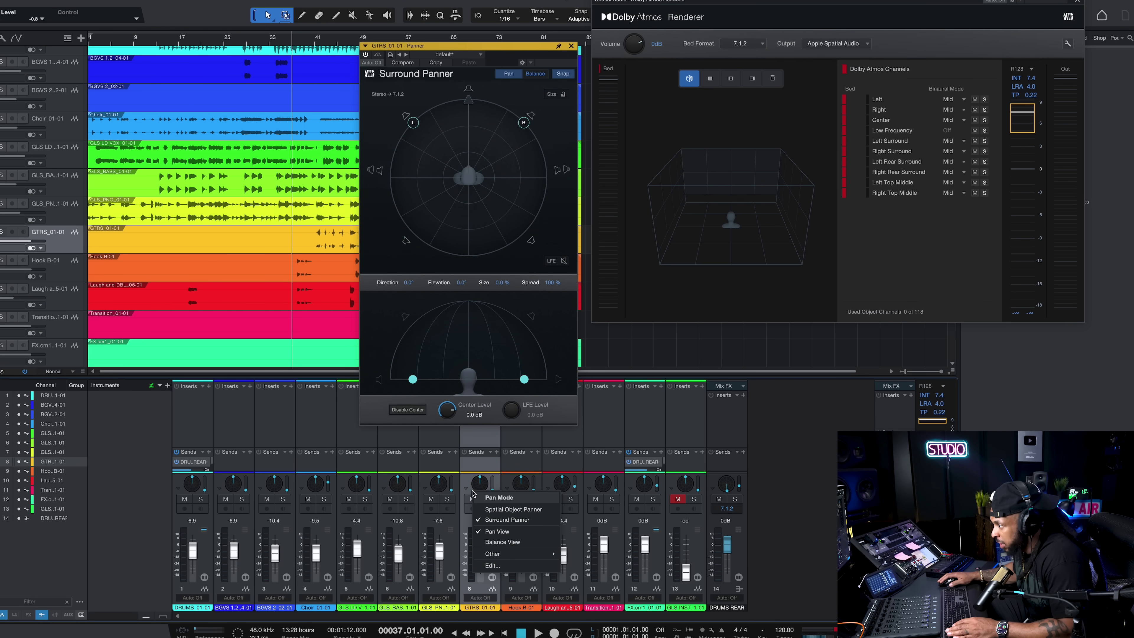
left_click(488, 510)
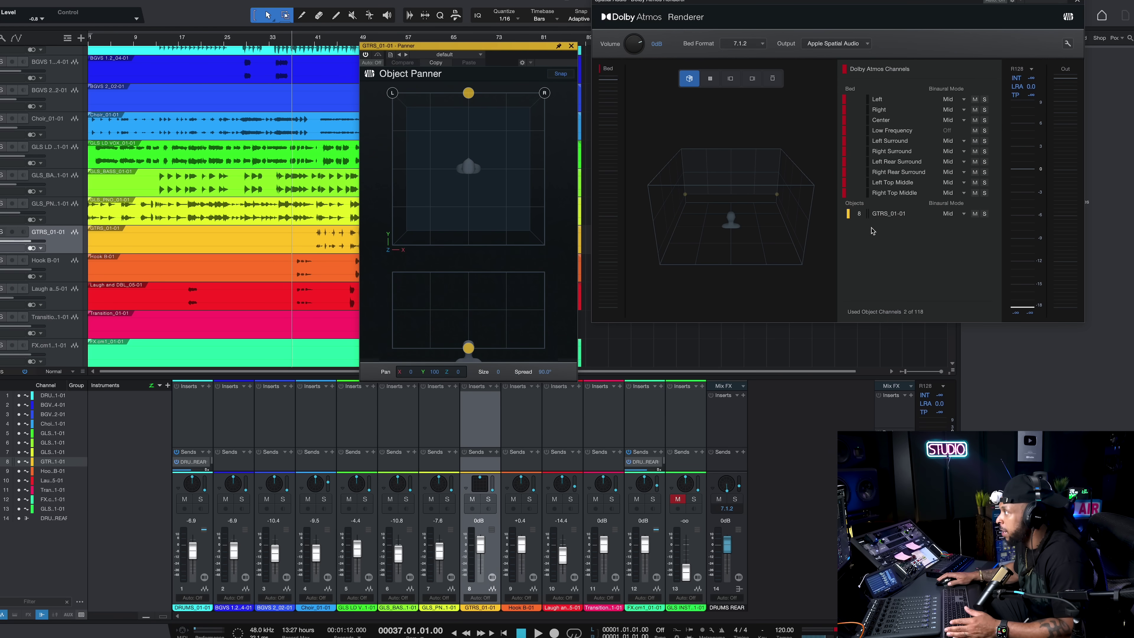
left_click_drag(468, 93, 464, 139)
Set the GTRS Object Panner's automation mode to Touch and move the panner window clear of the arrangement
left_click(377, 63)
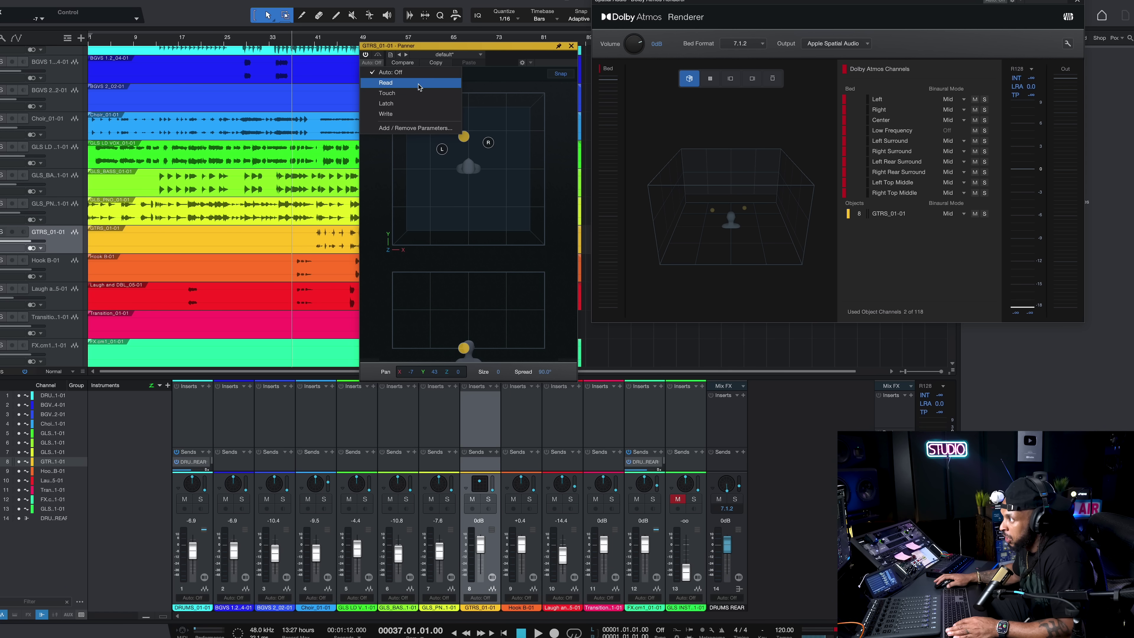
left_click(415, 93)
left_click_drag(403, 44, 680, 60)
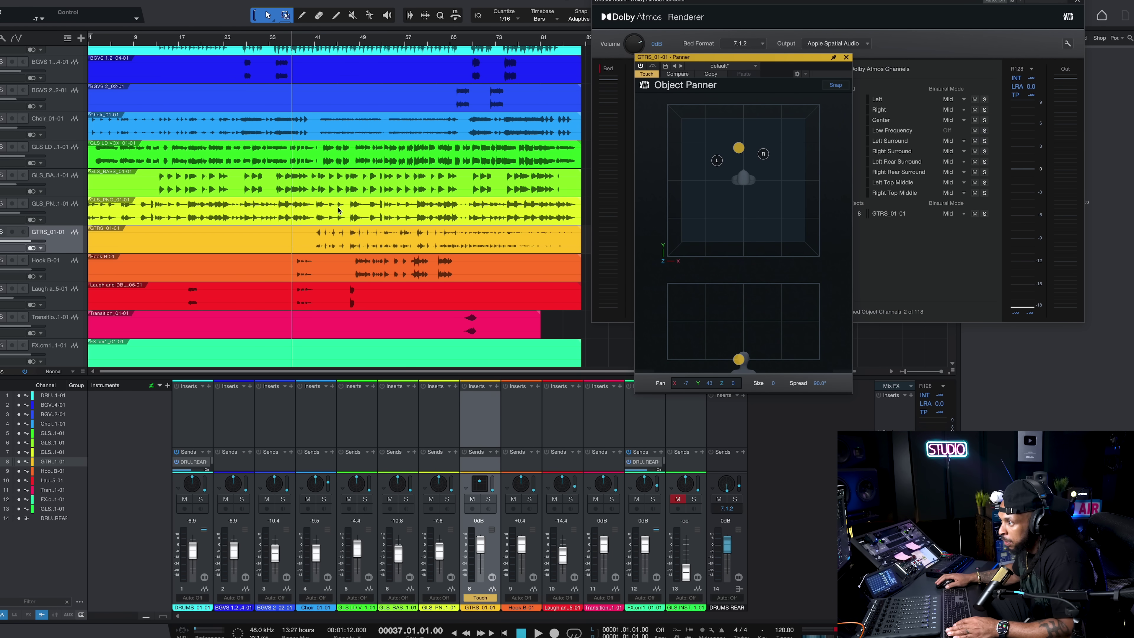
Play from where the guitars enter and record pan automation by moving the GTRS object around the listener
left_click(320, 233)
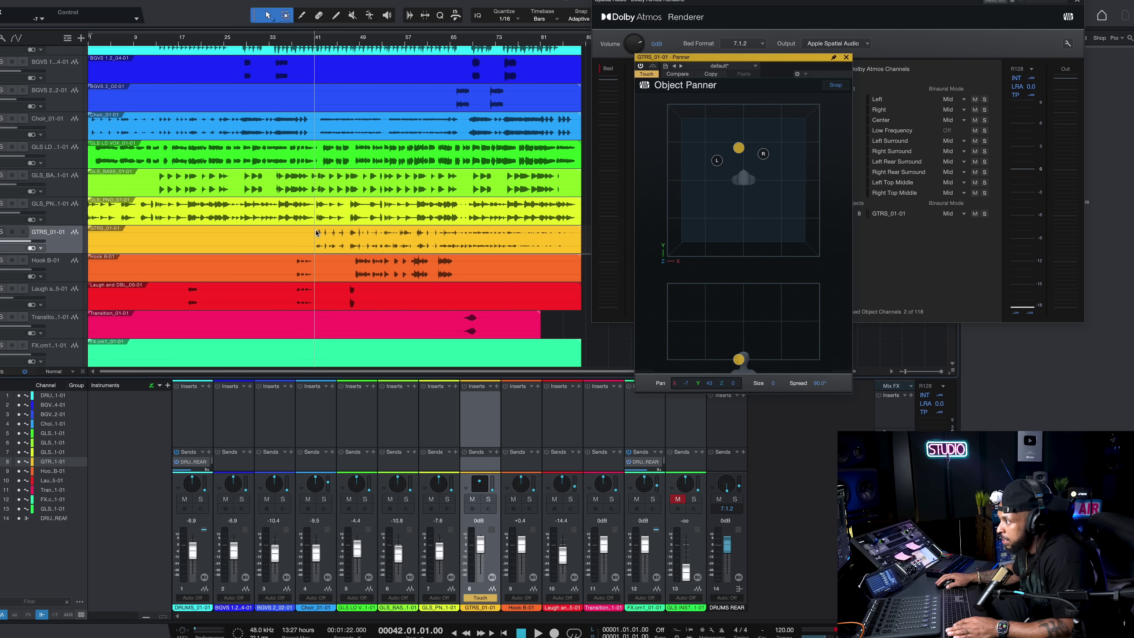
key("space")
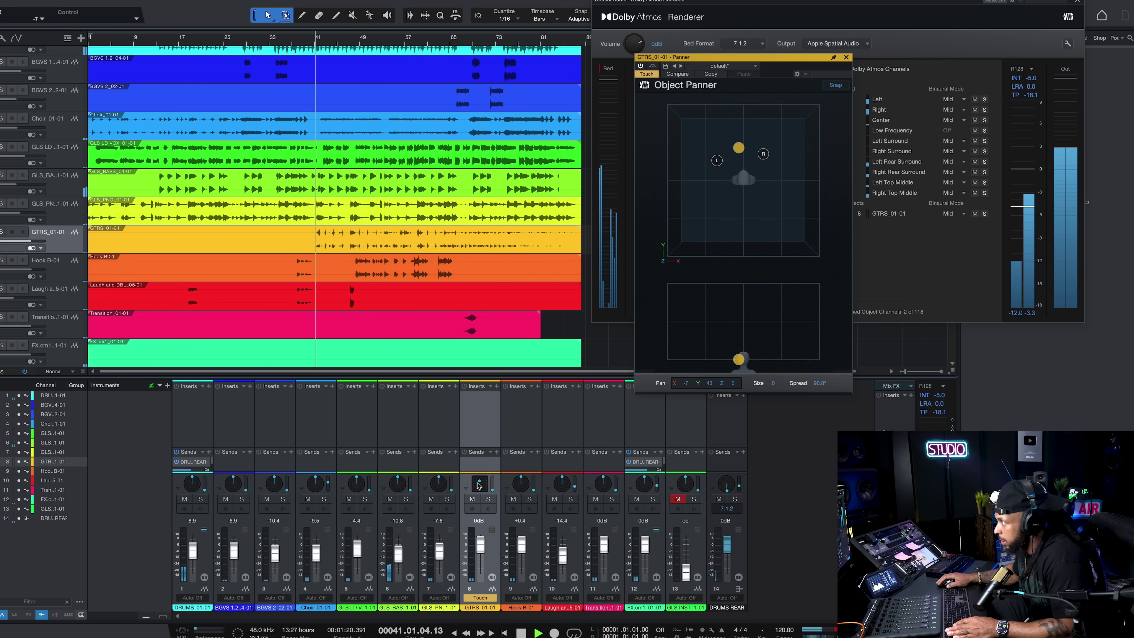
mouse_move(738, 150)
left_mouse_down()
mouse_move(706, 141)
mouse_move(692, 169)
mouse_move(710, 206)
mouse_move(761, 223)
mouse_move(781, 214)
mouse_move(779, 146)
mouse_move(722, 145)
mouse_move(689, 186)
mouse_move(734, 220)
mouse_move(777, 215)
mouse_move(777, 156)
mouse_move(734, 132)
mouse_move(695, 136)
mouse_move(690, 182)
mouse_move(721, 214)
mouse_move(687, 189)
mouse_move(691, 159)
mouse_move(715, 144)
mouse_move(764, 138)
mouse_move(792, 186)
mouse_move(779, 219)
mouse_move(726, 222)
mouse_move(693, 185)
mouse_move(683, 146)
mouse_move(708, 129)
mouse_move(762, 133)
mouse_move(784, 154)
mouse_move(785, 213)
mouse_move(798, 198)
mouse_move(780, 147)
mouse_move(737, 131)
mouse_move(690, 148)
mouse_move(693, 207)
mouse_move(735, 232)
mouse_move(768, 229)
mouse_move(790, 206)
mouse_move(783, 161)
mouse_move(760, 135)
mouse_move(713, 126)
mouse_move(688, 141)
mouse_move(686, 181)
mouse_move(719, 226)
mouse_move(779, 234)
mouse_move(787, 168)
mouse_move(742, 134)
left_mouse_up()
key("space")
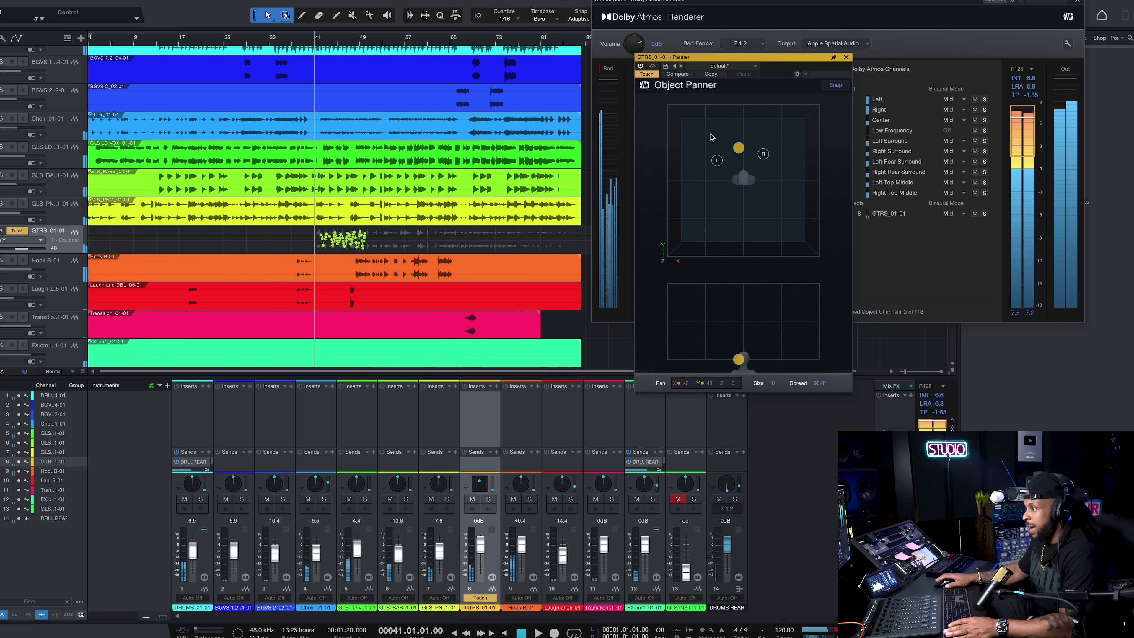
Set the GTRS panner's automation mode to Read and play back the recorded movement
left_click(652, 77)
left_click(664, 101)
key("space")
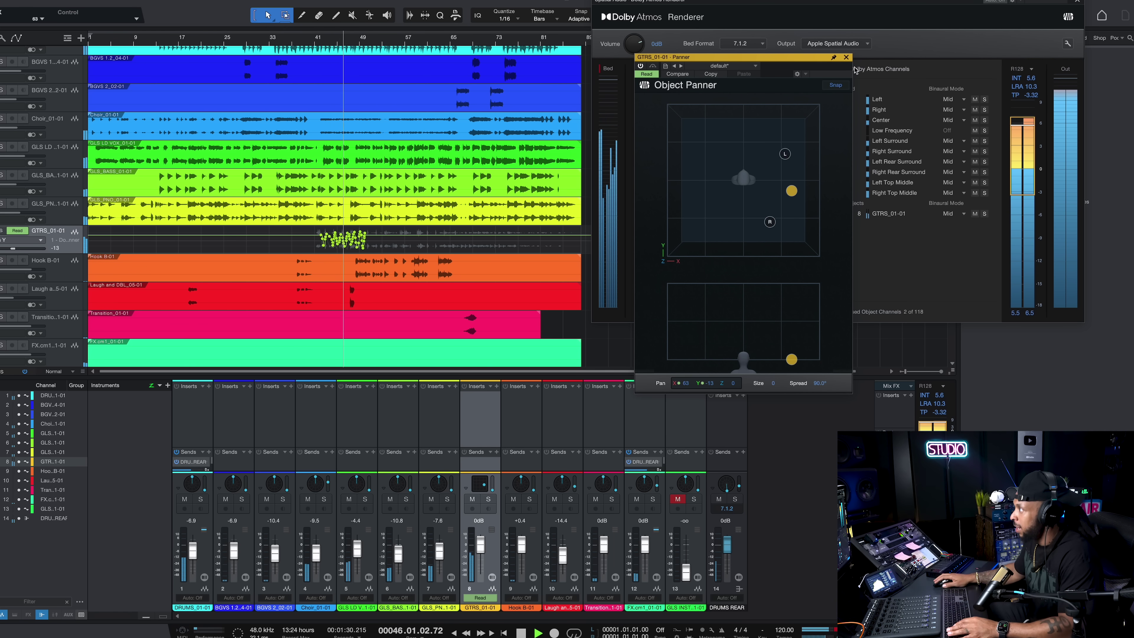
Close the Object Panner and watch the GTRS object move in the Dolby Atmos Renderer's 3D room view
left_click(847, 58)
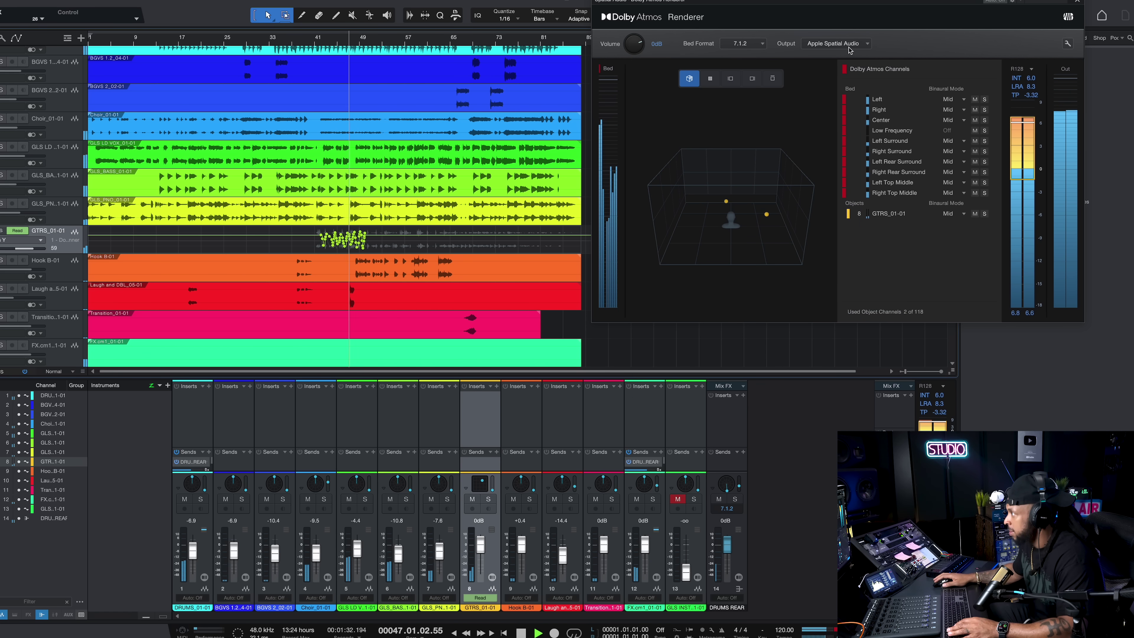
mouse_move(735, 284)
left_mouse_down()
mouse_move(735, 273)
mouse_move(739, 289)
left_mouse_up()
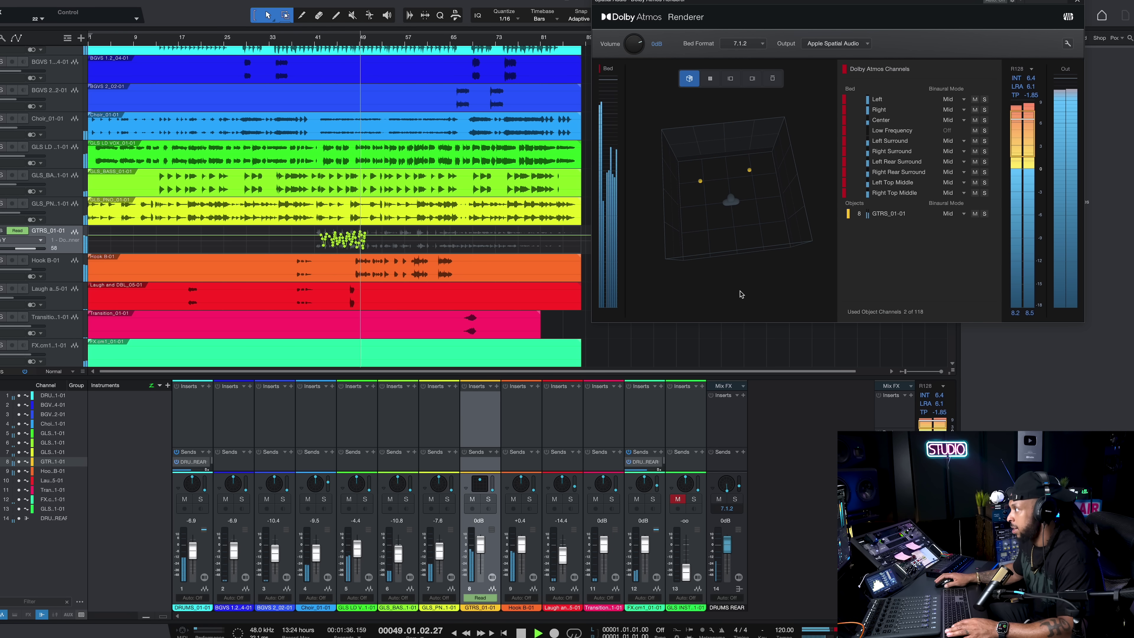
key("space")
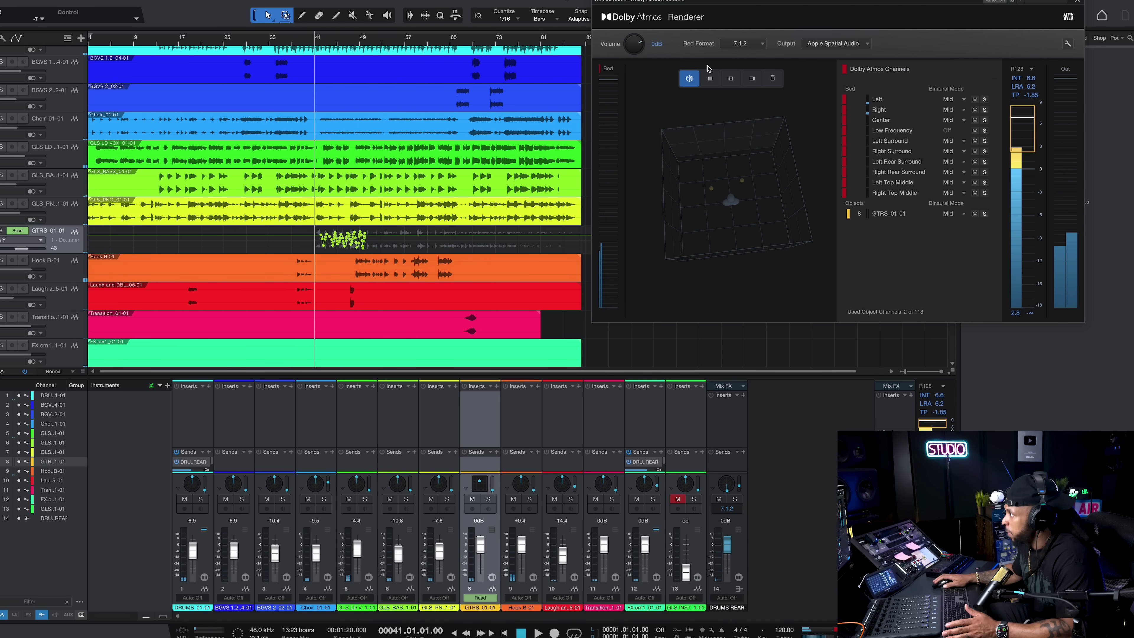
Audition the mix with the renderer output on Dolby Atmos Binaural and on Stereo, and return it to Apple Spatial Audio
left_click(853, 44)
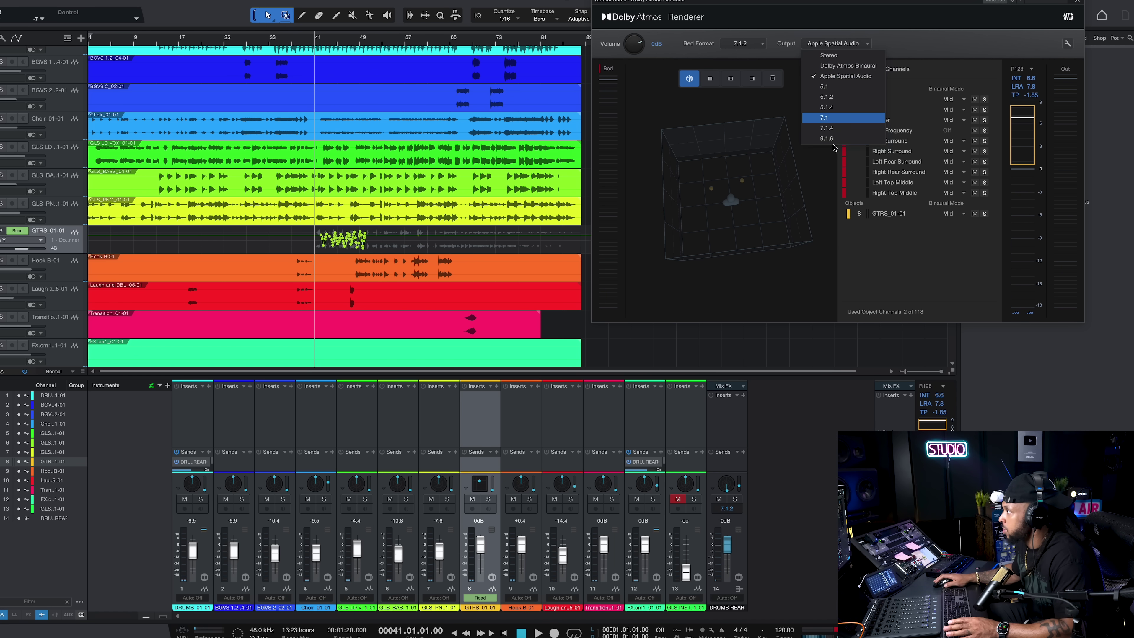
left_click(845, 67)
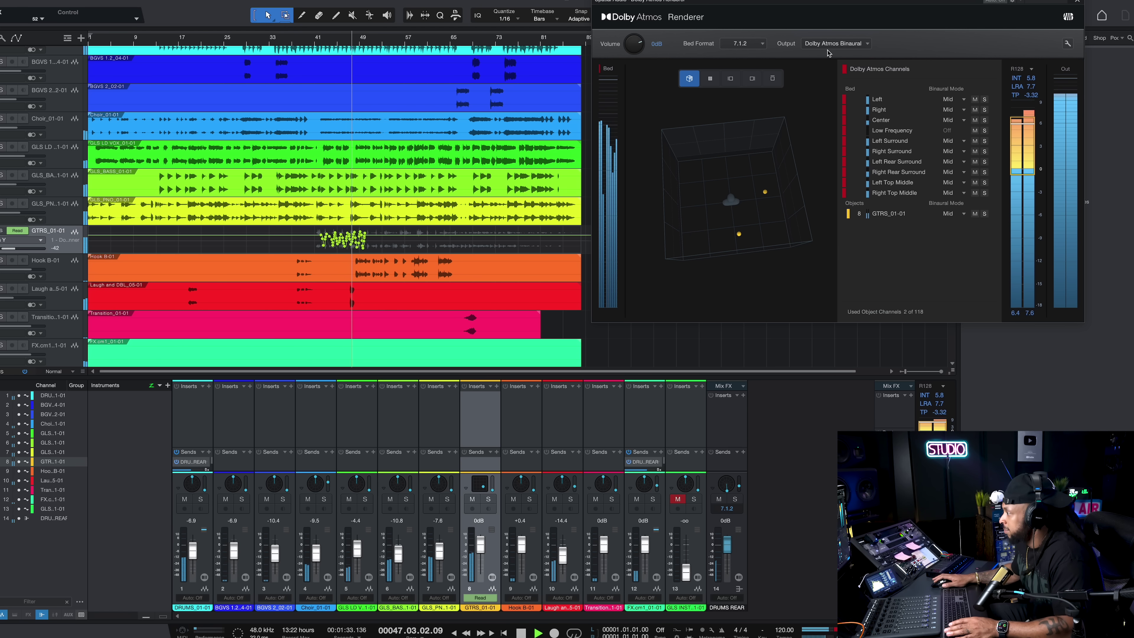
left_click(832, 45)
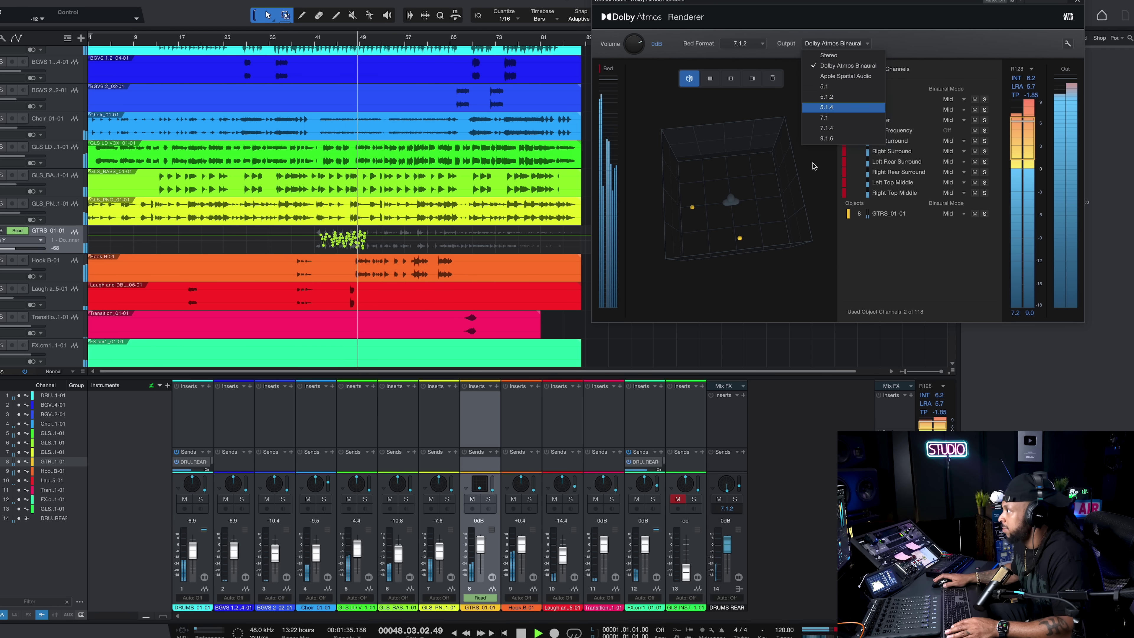
left_click(832, 57)
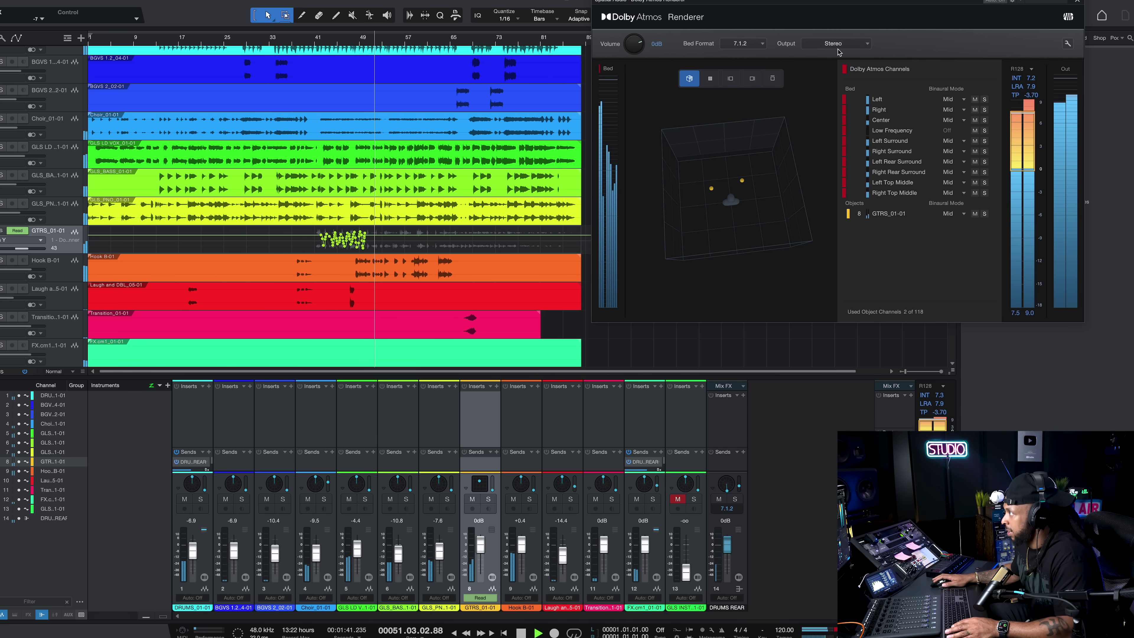
left_click(838, 47)
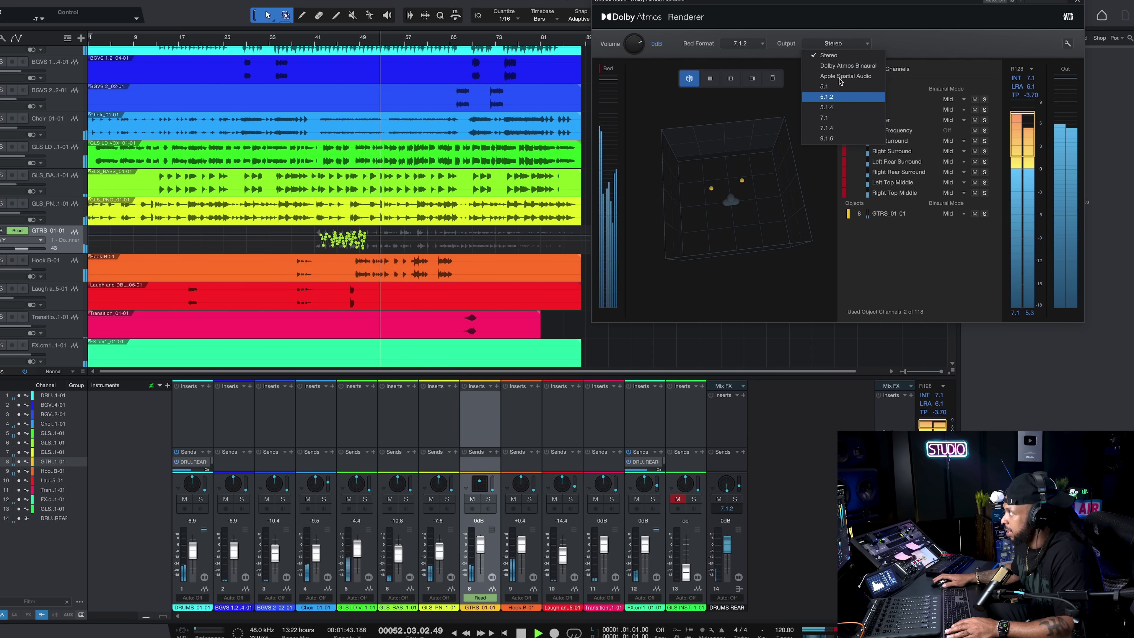
left_click(841, 77)
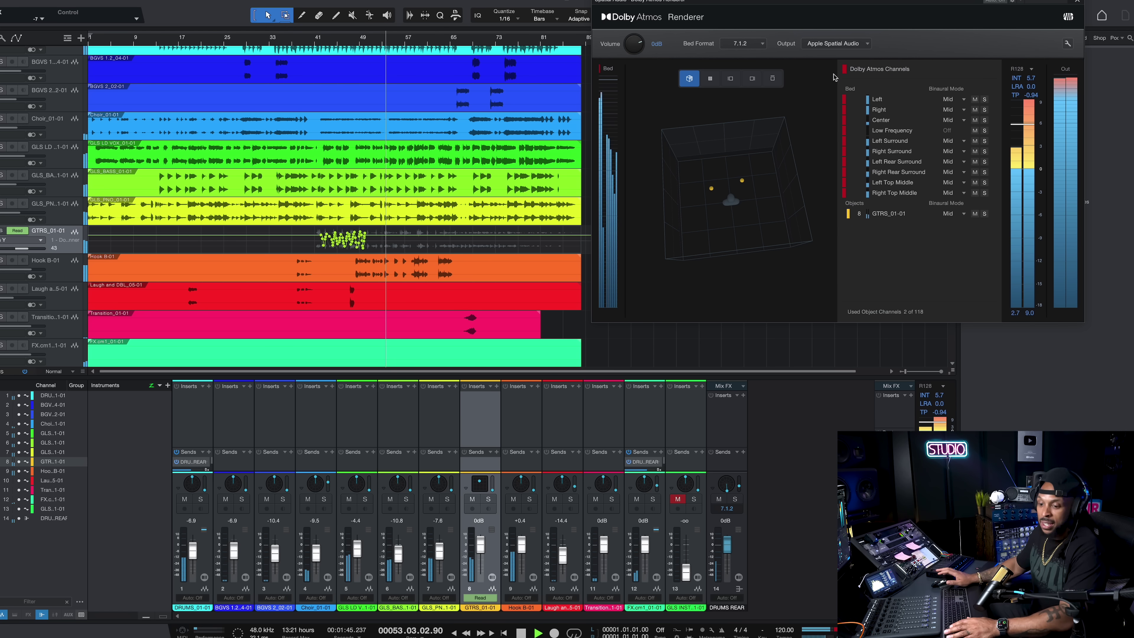